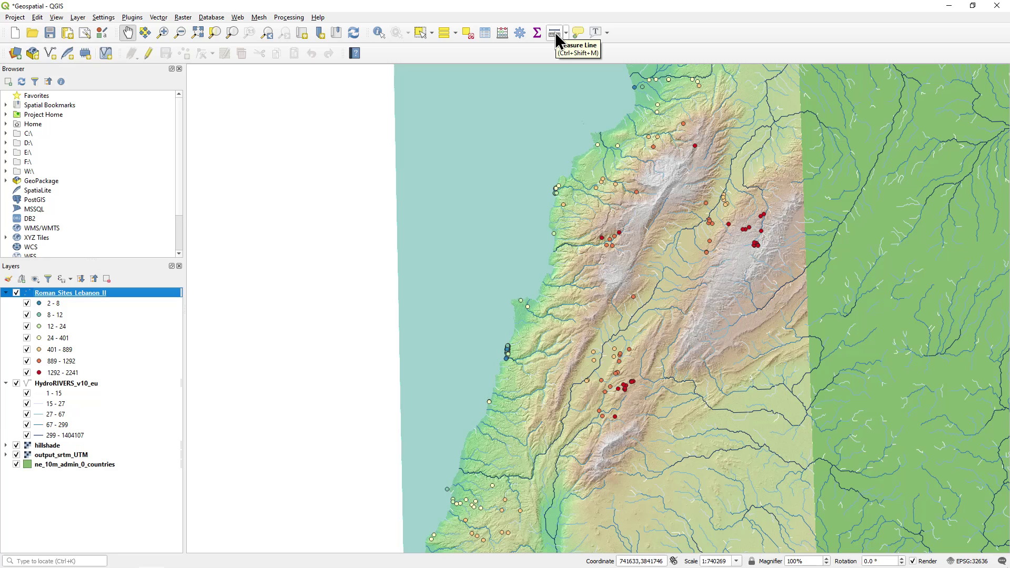
Measure a trial line across the mountain range to the coast with Measure Line and set the distance unit to kilometers.
{"action": "left_click", "coordinate": [554, 33]}
{"action": "left_click_drag", "start_coordinate": [344, 133], "coordinate": [305, 89]}
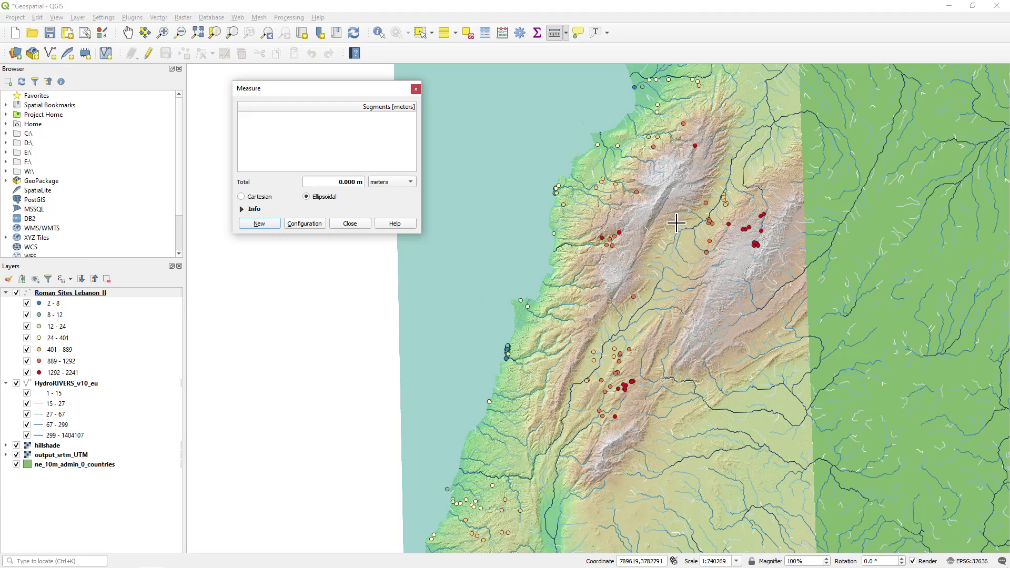
{"action": "left_click", "coordinate": [669, 184]}
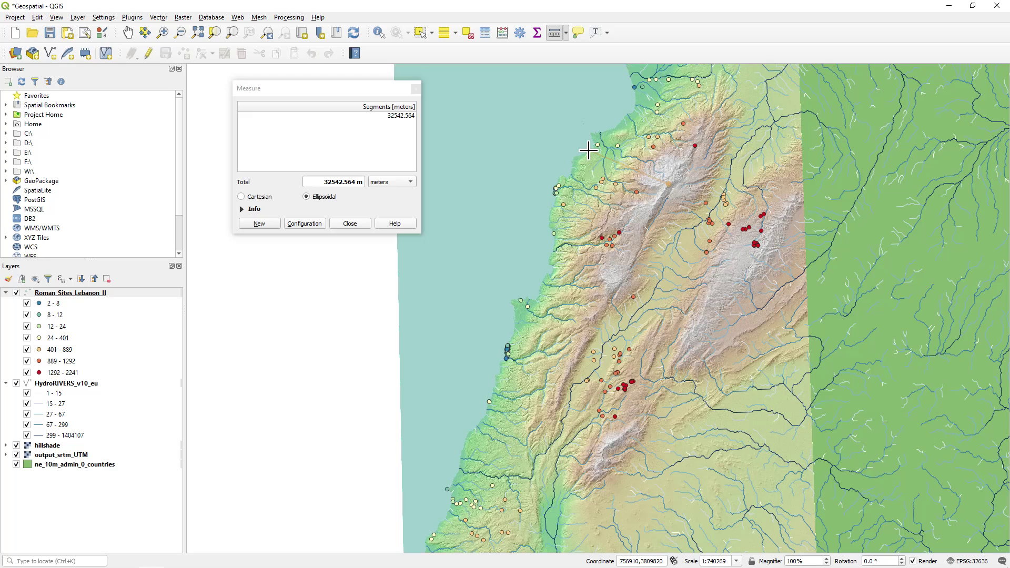
{"action": "left_click", "coordinate": [588, 150]}
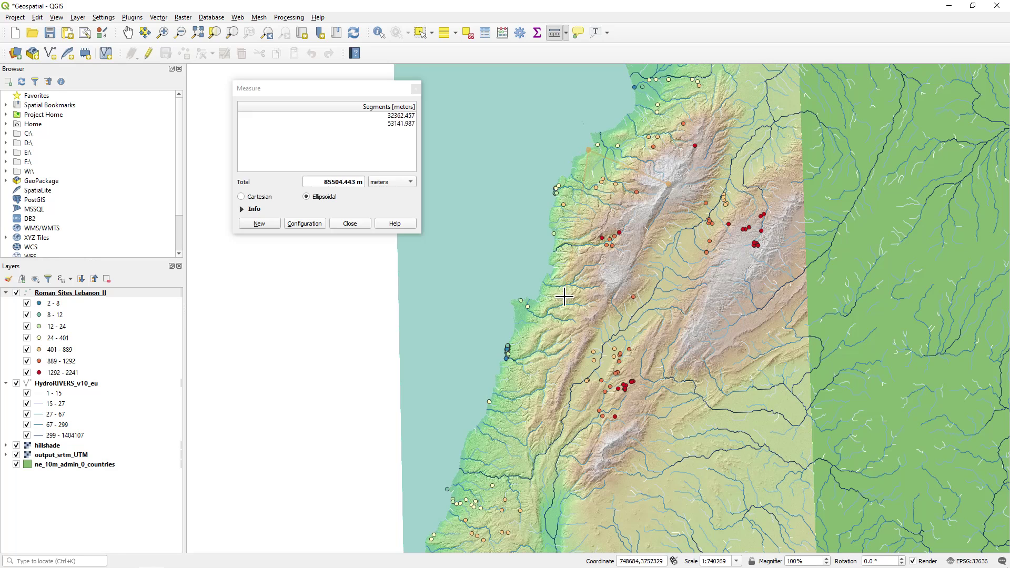
{"action": "left_click", "coordinate": [401, 182]}
{"action": "left_click", "coordinate": [399, 196]}
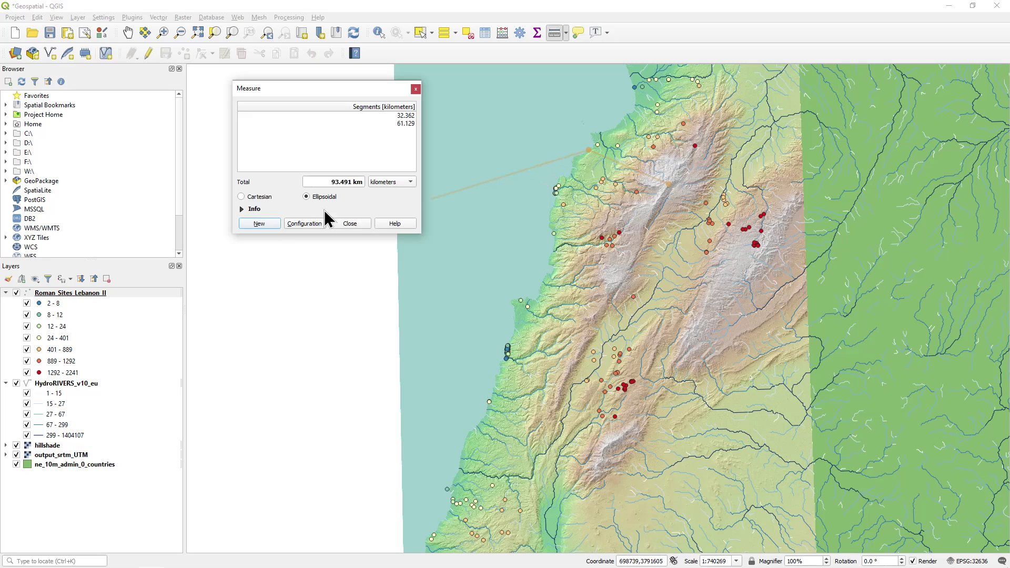
Measure the distance from a red Roman site point to the nearest river line in a new measurement, shown in meters.
{"action": "left_click", "coordinate": [259, 224]}
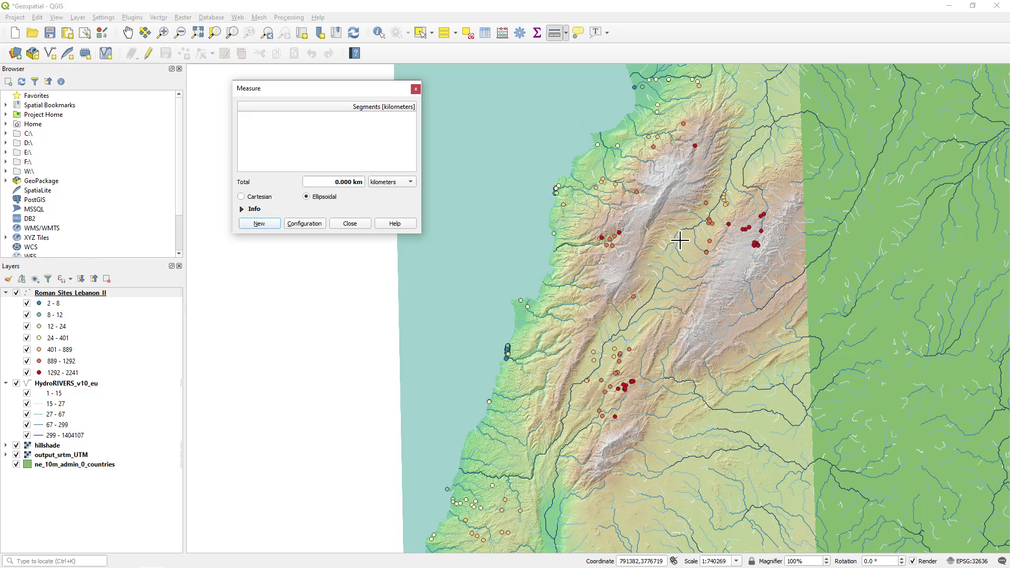
{"action": "scroll", "coordinate": [644, 182], "scroll_direction": "up", "scroll_amount": 1}
{"action": "scroll", "coordinate": [642, 189], "scroll_direction": "up", "scroll_amount": 5}
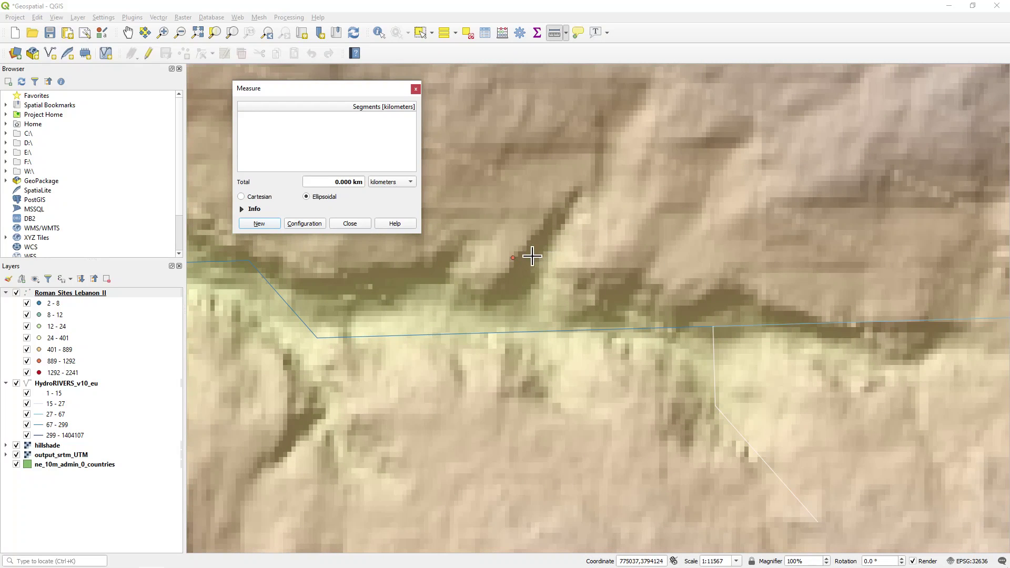
{"action": "left_click", "coordinate": [529, 254]}
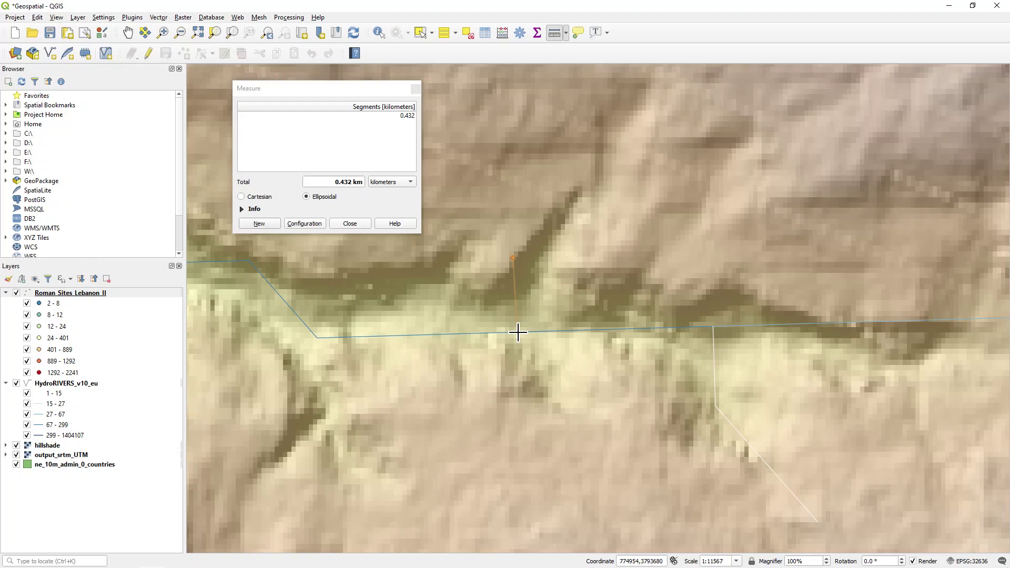
{"action": "left_click", "coordinate": [518, 331]}
{"action": "right_click", "coordinate": [519, 333]}
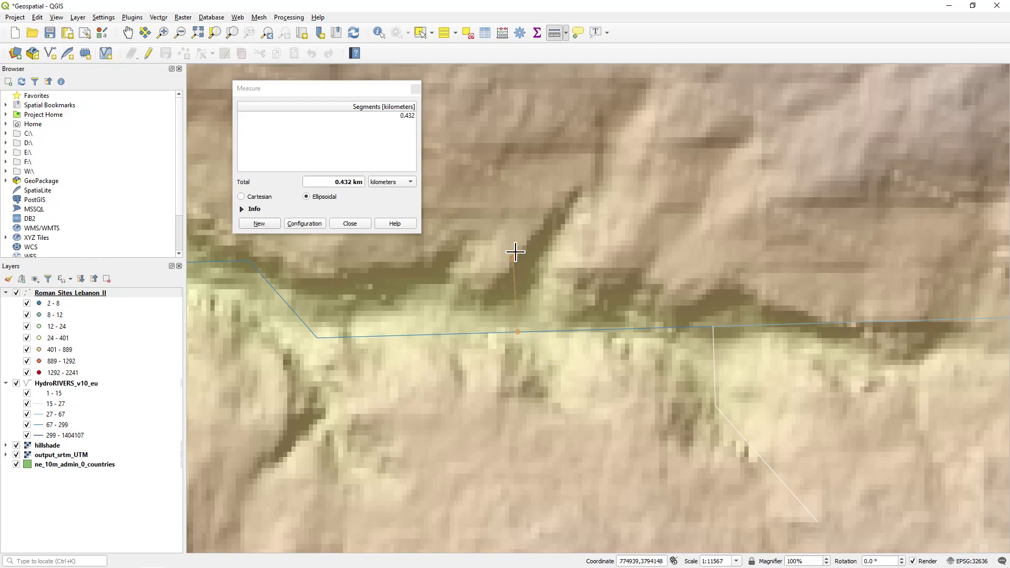
{"action": "left_click", "coordinate": [323, 89]}
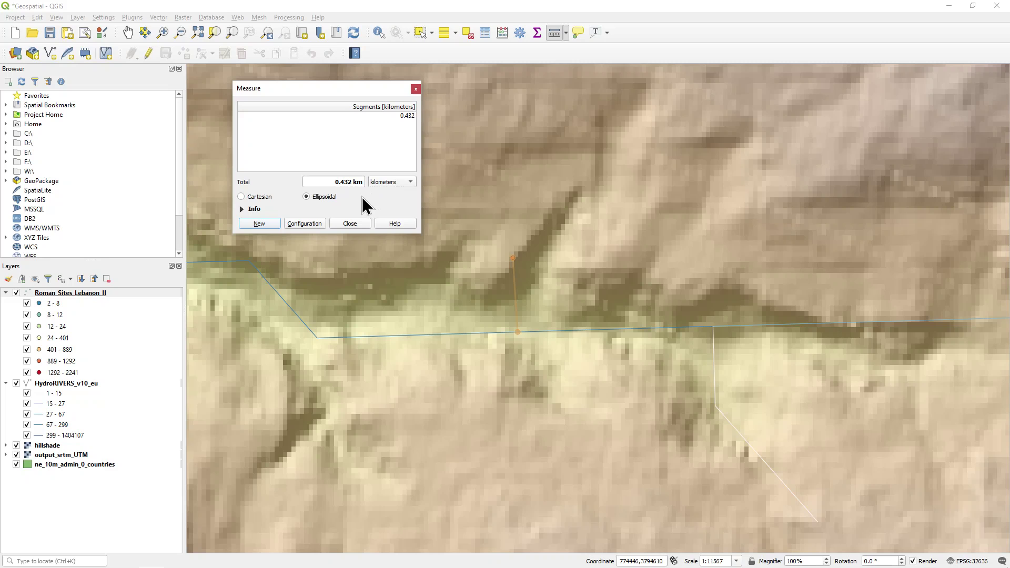
{"action": "left_click", "coordinate": [402, 180]}
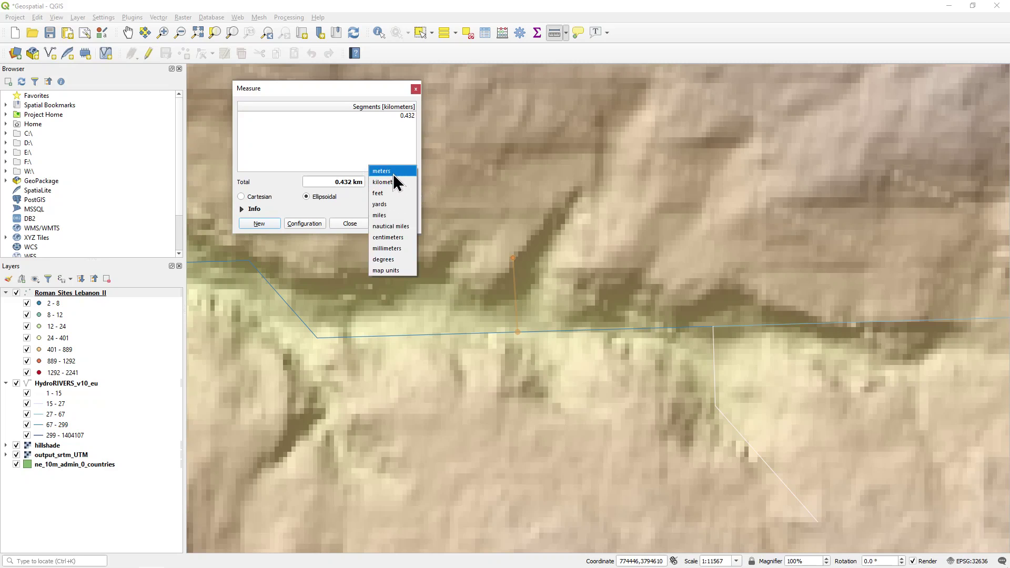
{"action": "left_click", "coordinate": [397, 170]}
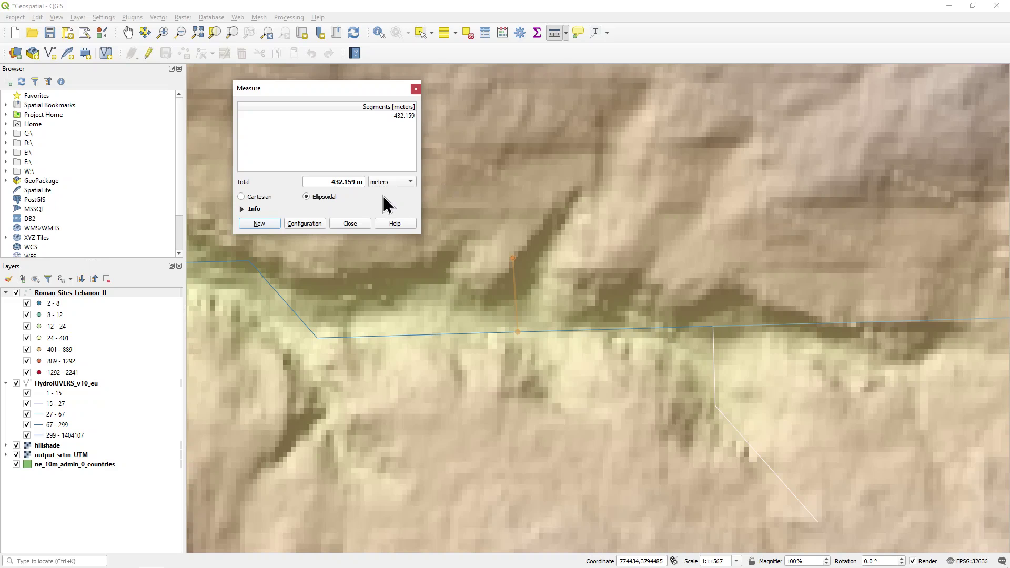
{"action": "left_click", "coordinate": [350, 223]}
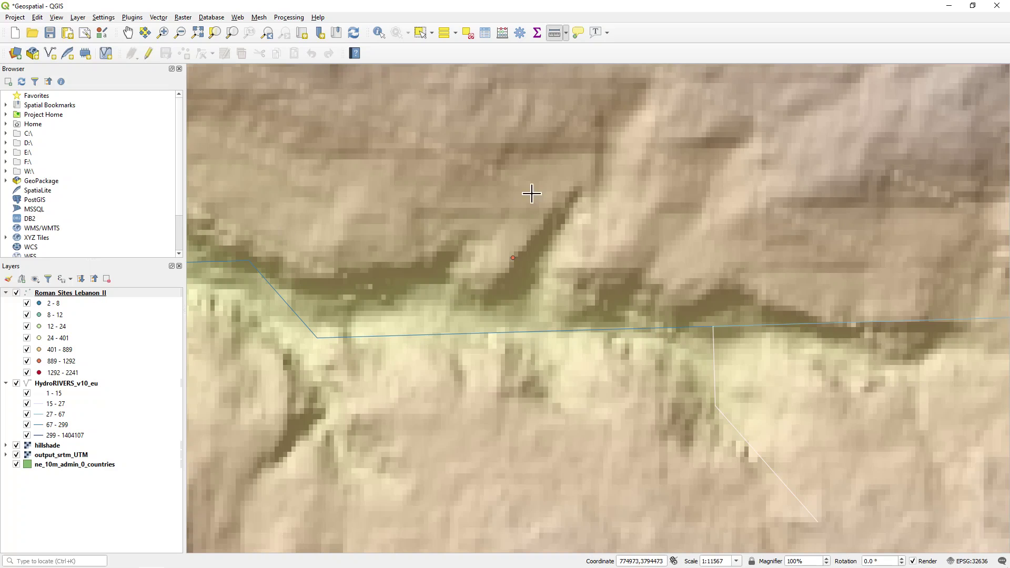
Measure the same site-to-river distance again and display it in degrees.
{"action": "left_click", "coordinate": [511, 258]}
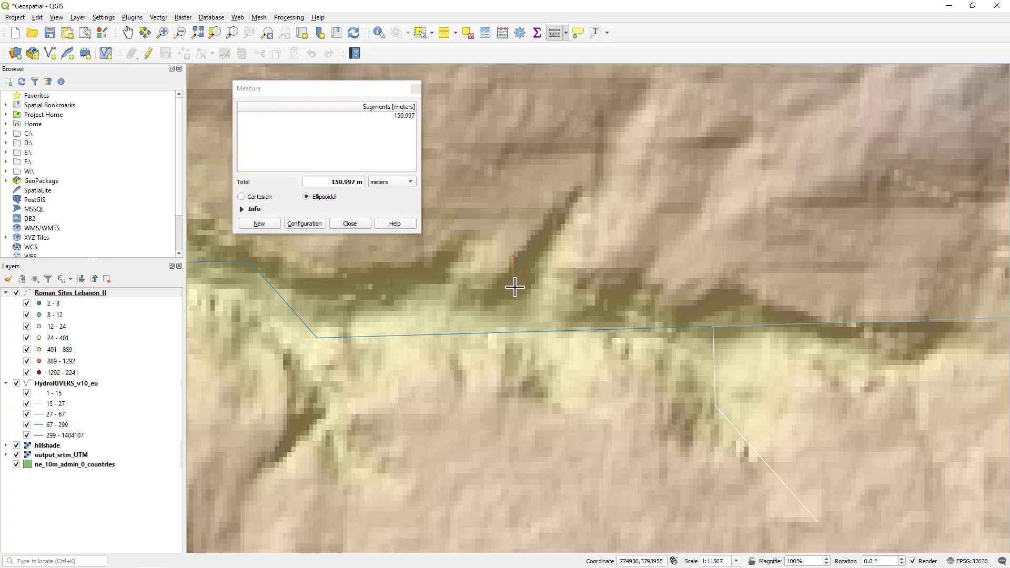
{"action": "left_click", "coordinate": [517, 331]}
{"action": "right_click", "coordinate": [513, 362]}
{"action": "left_click", "coordinate": [397, 181]}
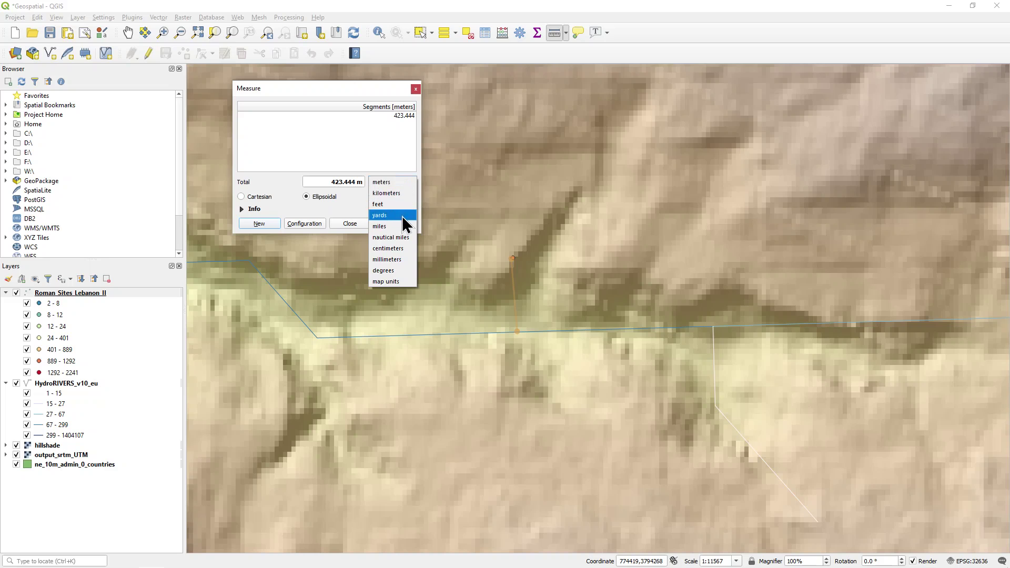
{"action": "left_click", "coordinate": [401, 270]}
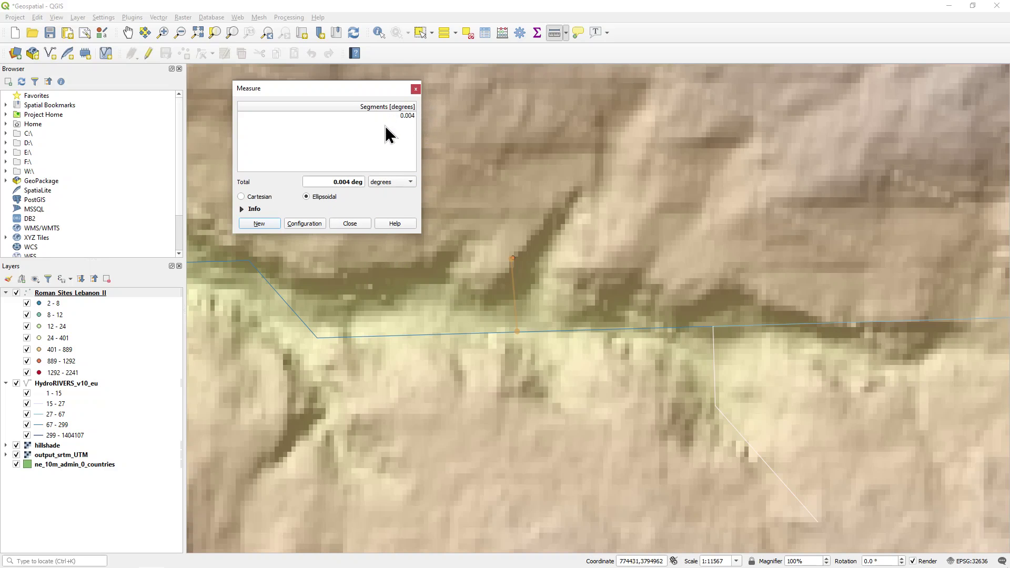
{"action": "left_click", "coordinate": [349, 223]}
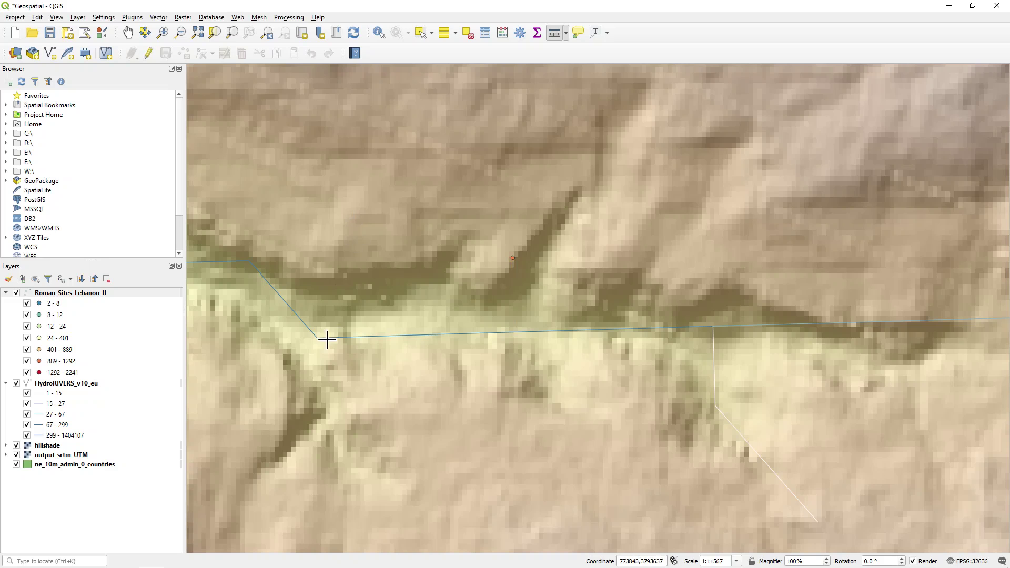
Open the feature export settings for the Roman_Sites_Lebanon_II layer.
{"action": "left_click", "coordinate": [93, 382]}
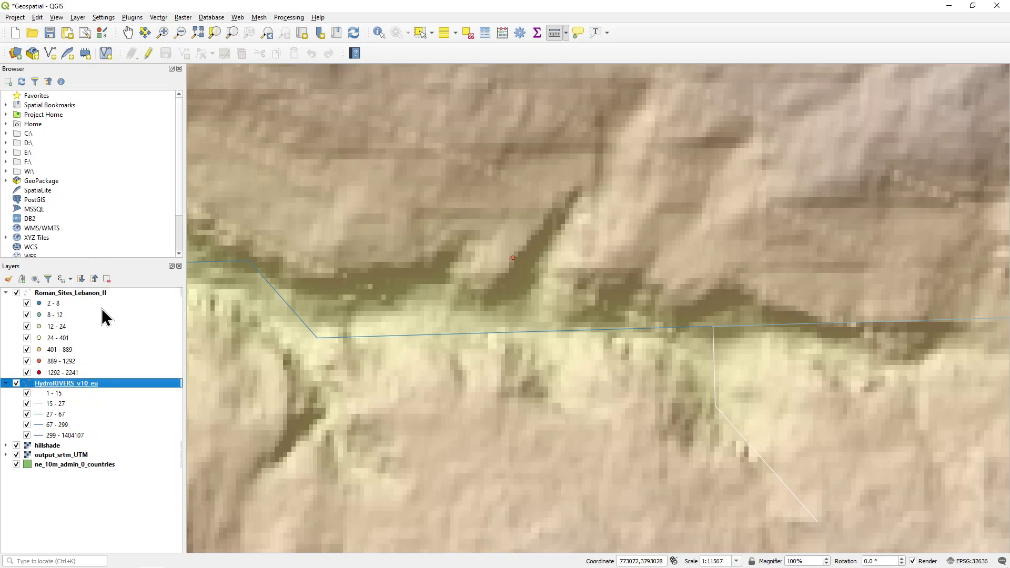
{"action": "left_click", "coordinate": [94, 293]}
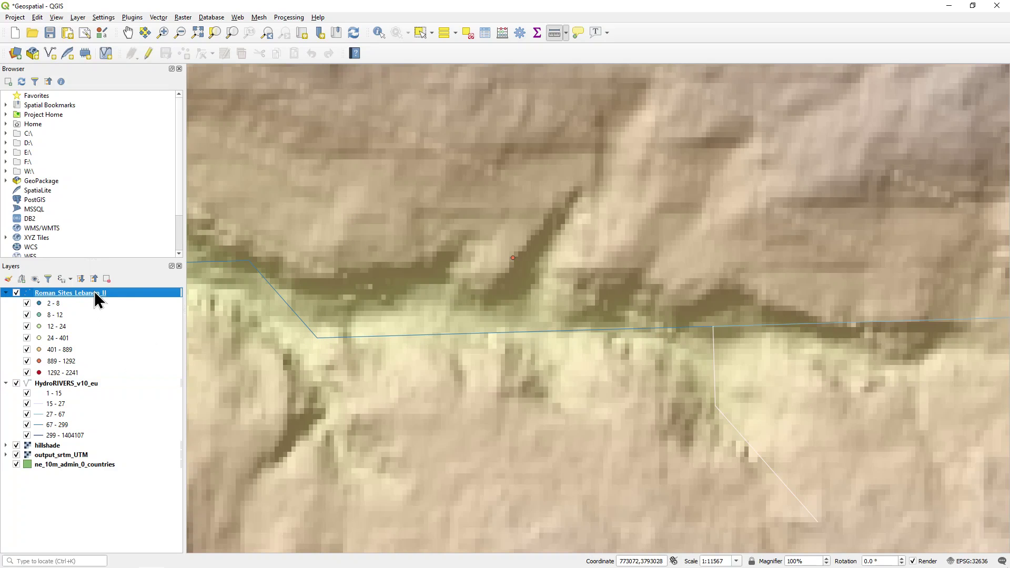
{"action": "right_click", "coordinate": [93, 291]}
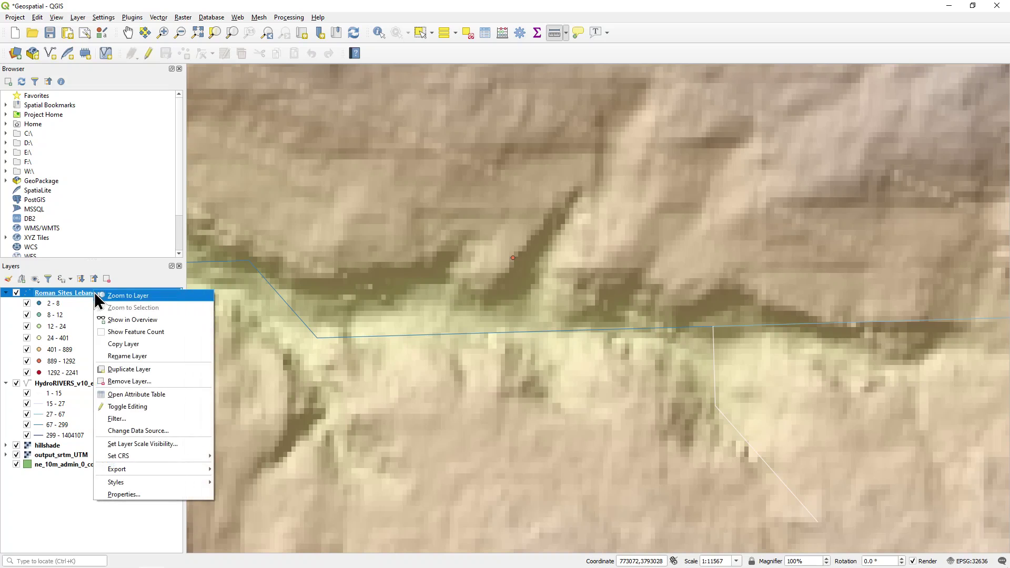
{"action": "mouse_move", "coordinate": [190, 473]}
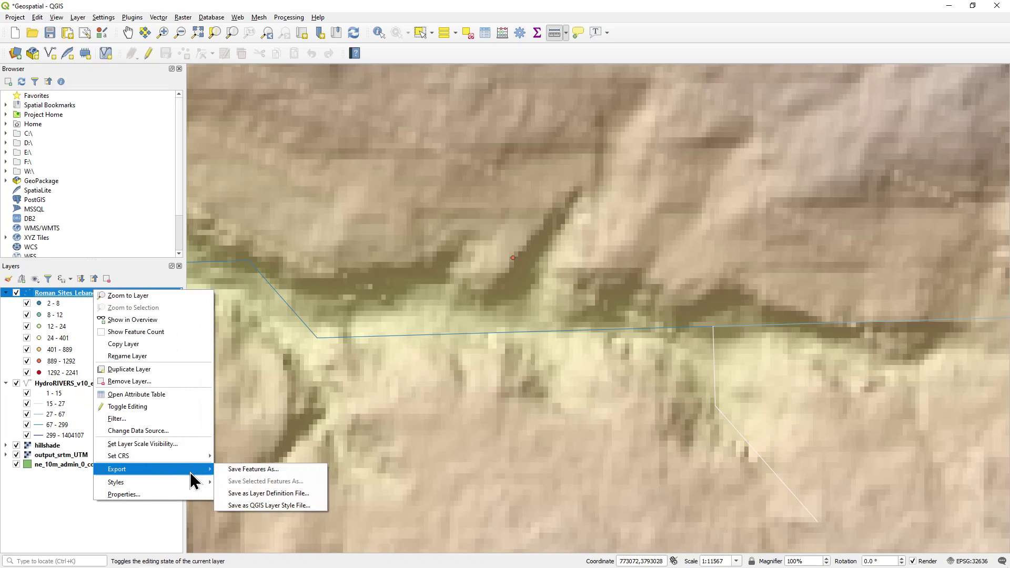
{"action": "left_click", "coordinate": [299, 470]}
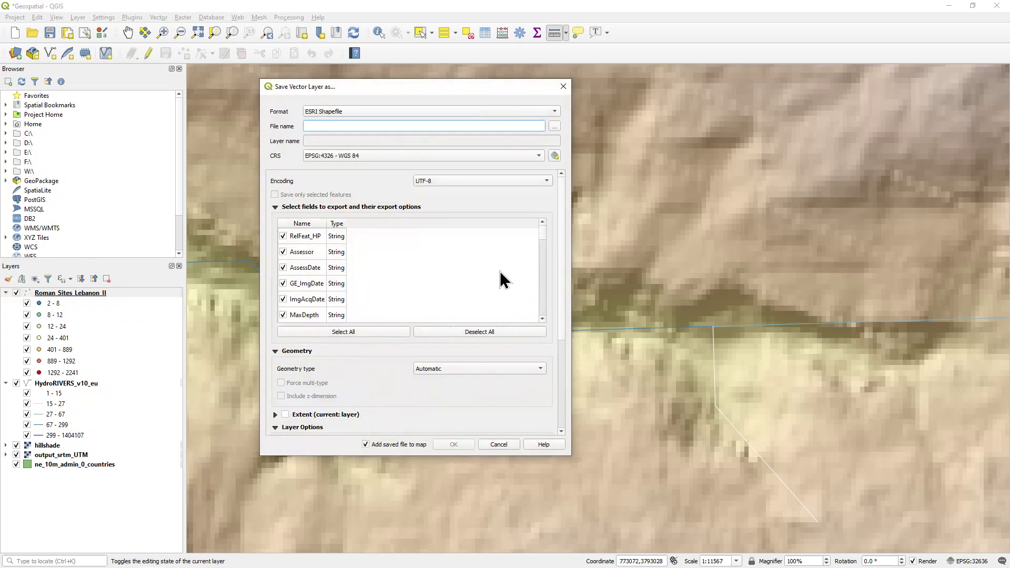
Set the export file to Roman_Sites_Lebanon_II_UTM.shp in the GIS\Geospatial folder on the Desktop.
{"action": "left_click", "coordinate": [557, 125]}
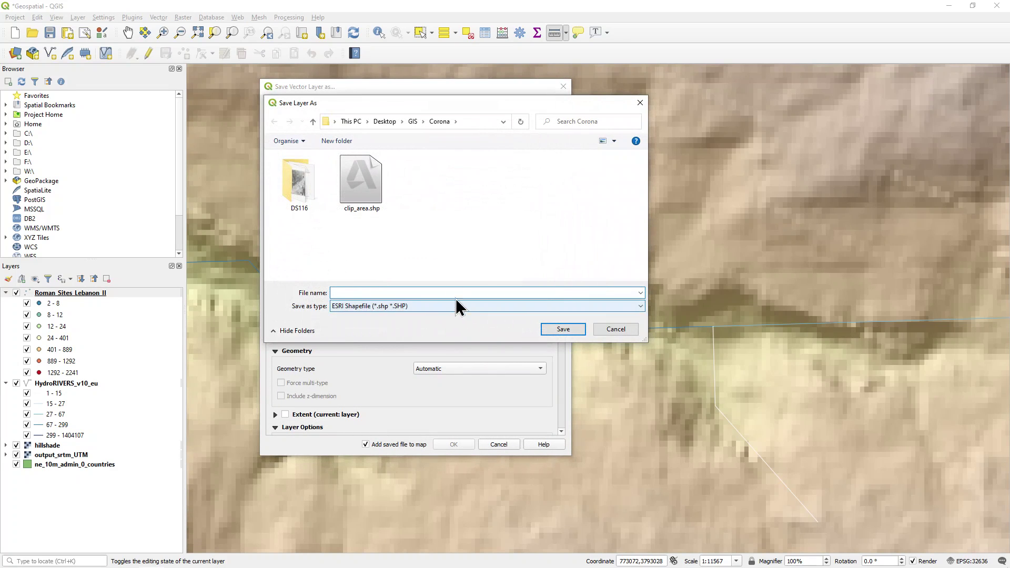
{"action": "left_click", "coordinate": [412, 121]}
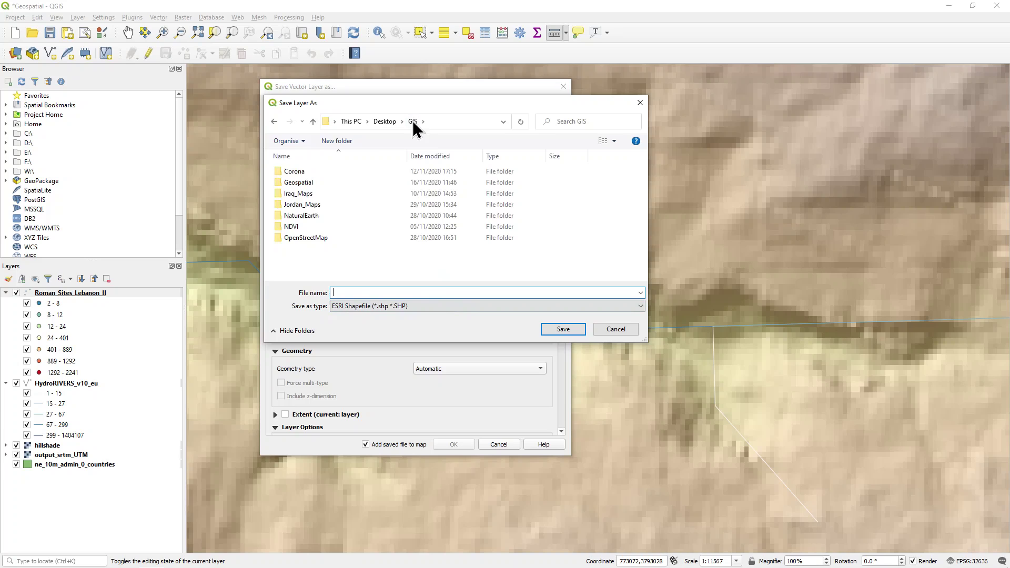
{"action": "double_click", "coordinate": [305, 183]}
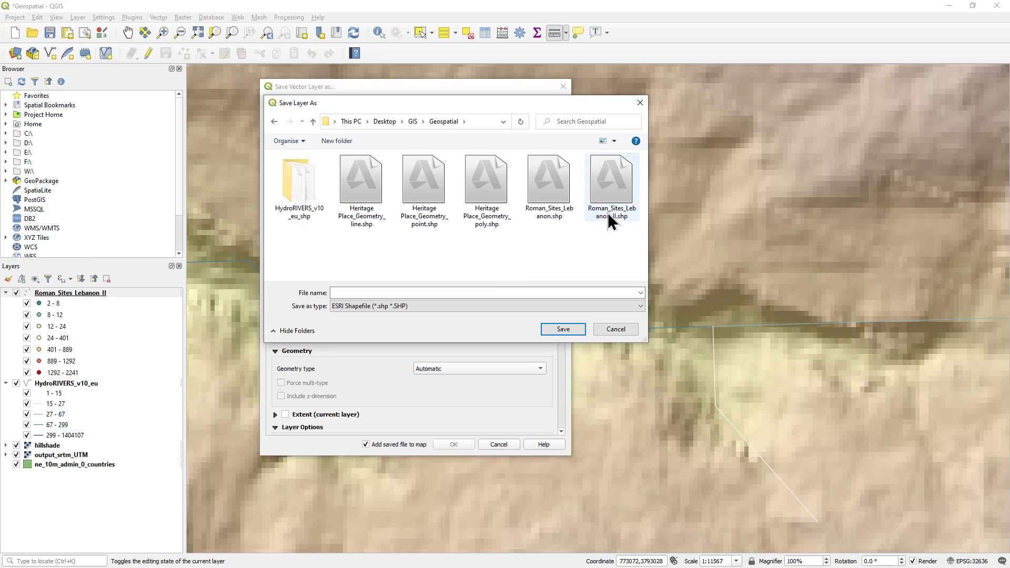
{"action": "left_click", "coordinate": [610, 179]}
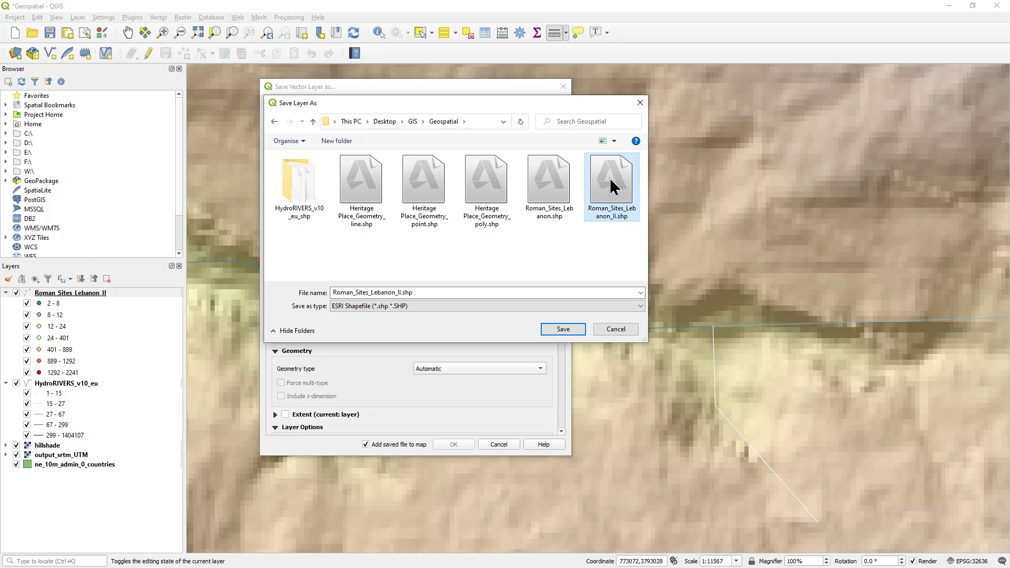
{"action": "double_click", "coordinate": [405, 293]}
{"action": "left_click", "coordinate": [403, 292]}
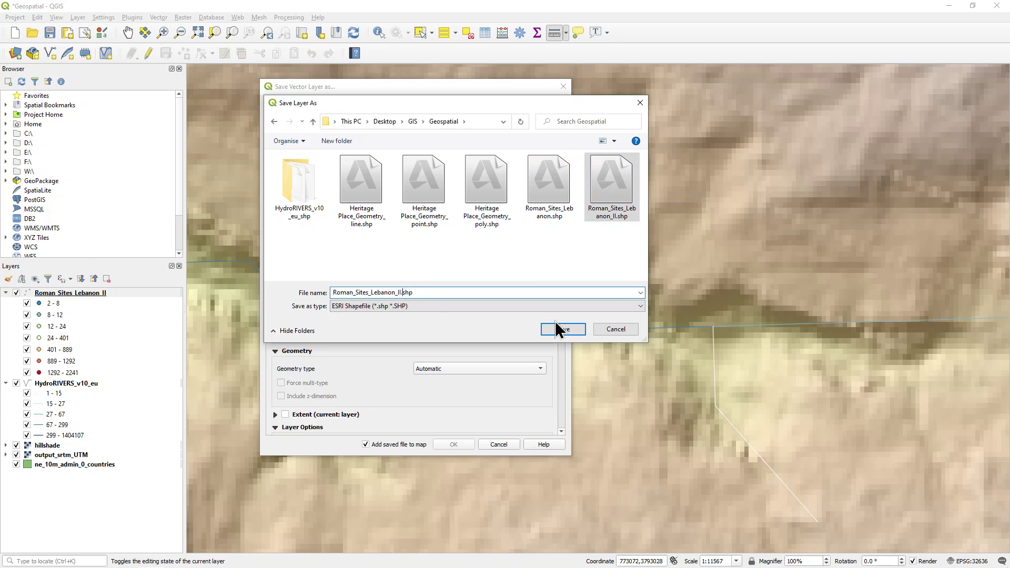
{"action": "type", "text": "_UTM"}
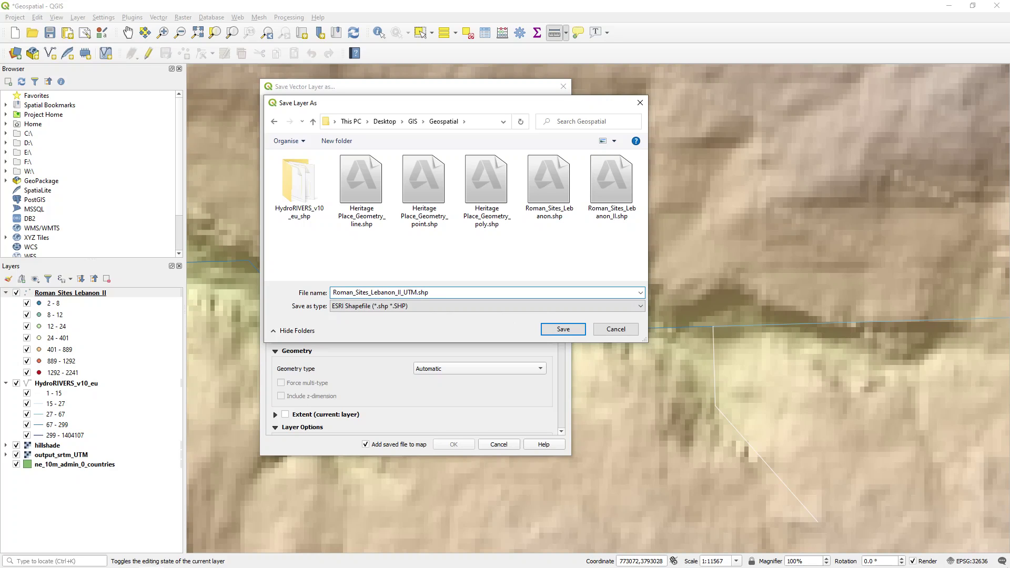
{"action": "left_click", "coordinate": [562, 328]}
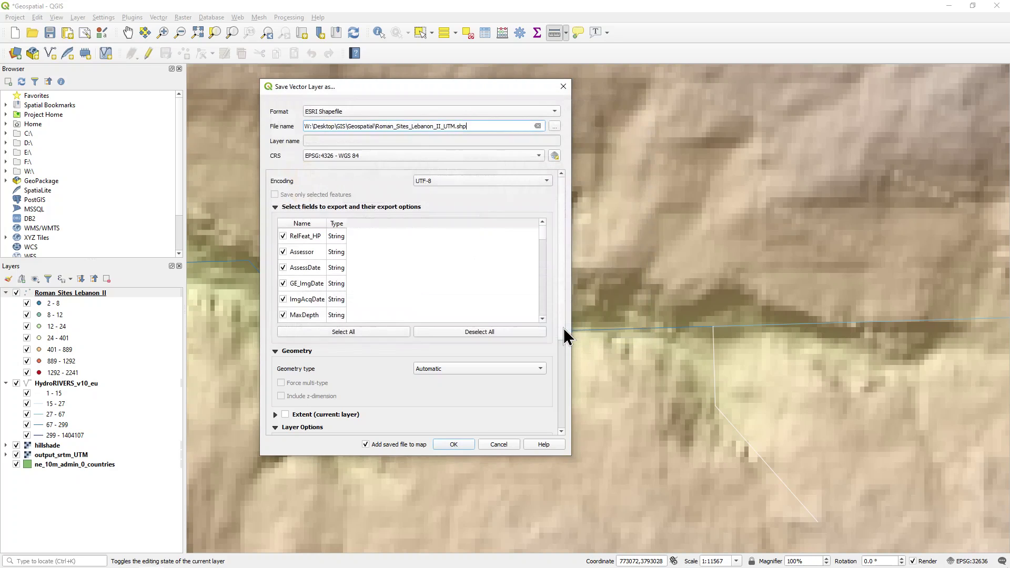
Set the export CRS to the project CRS, EPSG:32636 - WGS 84 / UTM zone 36N, and export the layer.
{"action": "left_click", "coordinate": [386, 156]}
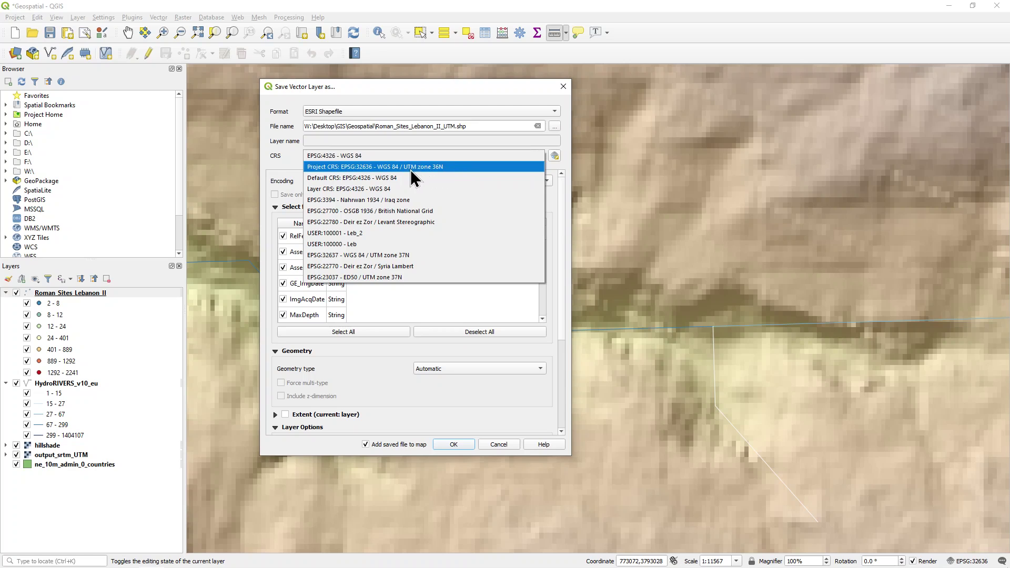
{"action": "left_click", "coordinate": [449, 167]}
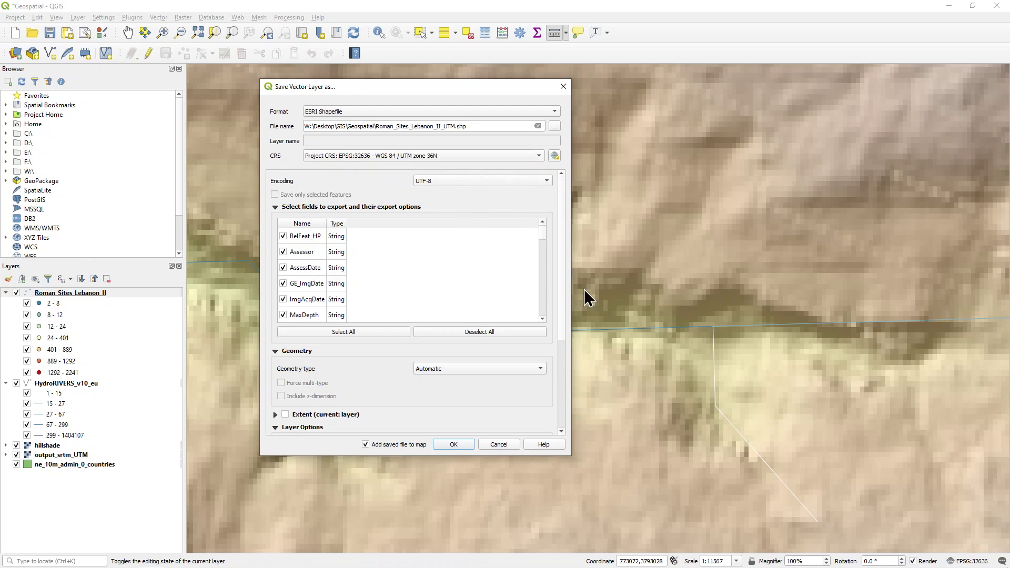
{"action": "left_click_drag", "start_coordinate": [566, 249], "coordinate": [562, 367]}
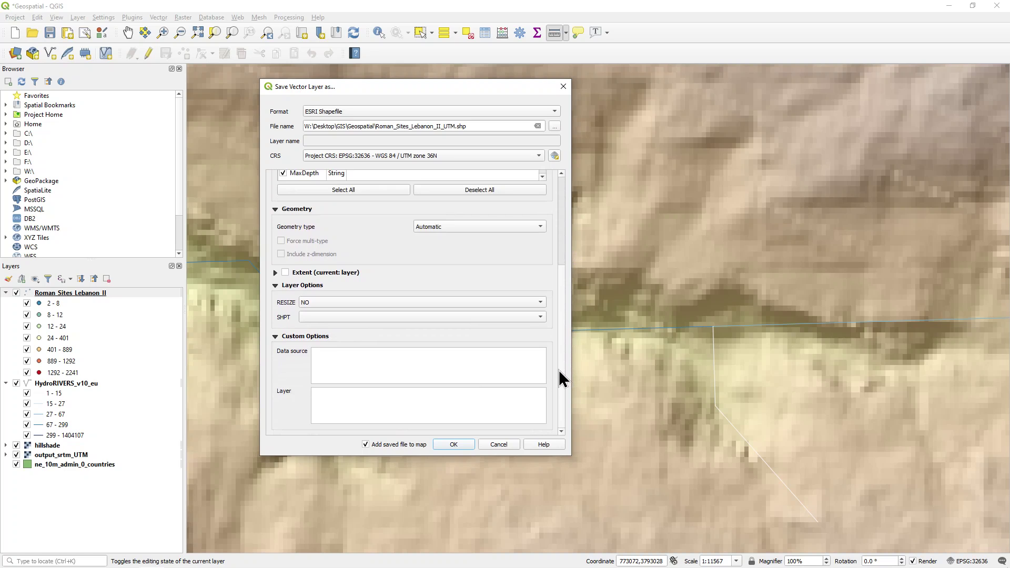
{"action": "left_click", "coordinate": [457, 446]}
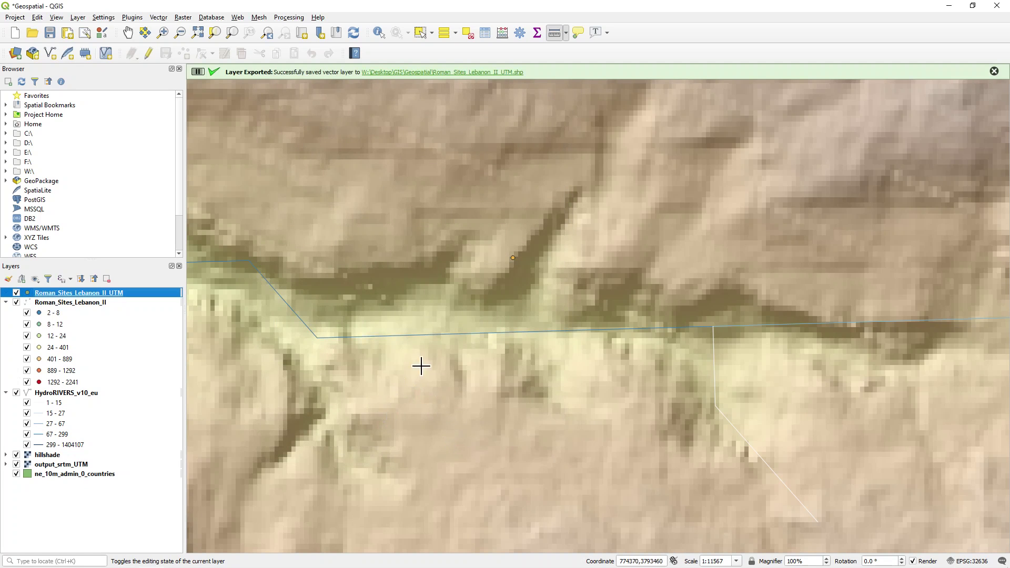
Zoom the map to the full Roman_Sites_Lebanon_II_UTM layer and select the original Roman_Sites_Lebanon_II layer.
{"action": "right_click", "coordinate": [119, 294]}
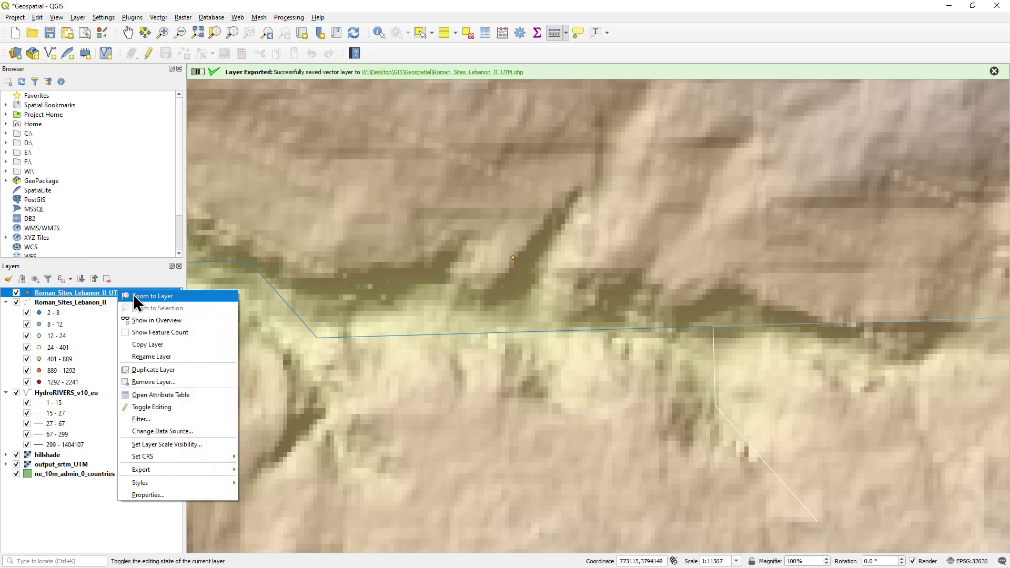
{"action": "left_click", "coordinate": [153, 296]}
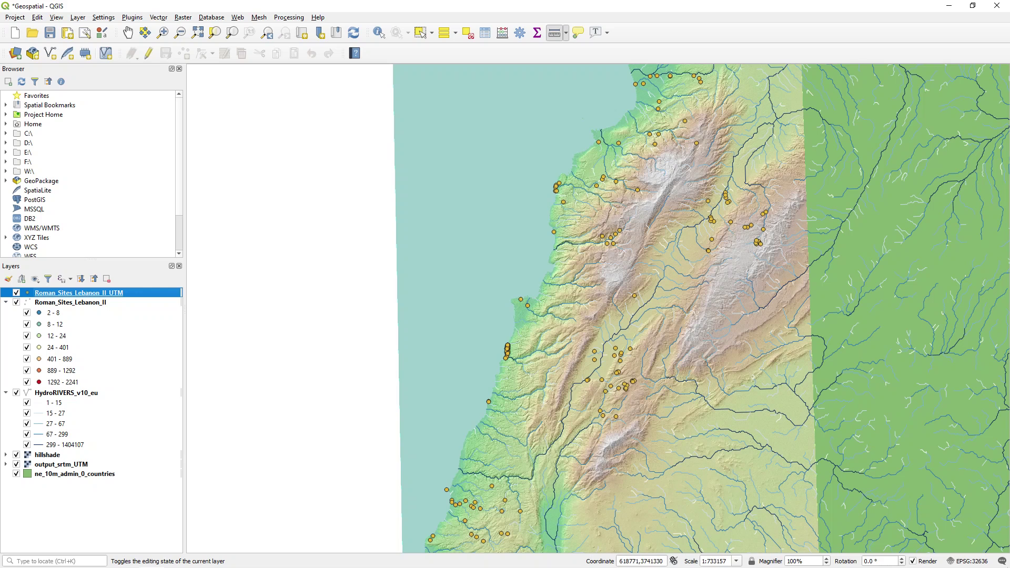
{"action": "left_click", "coordinate": [102, 303]}
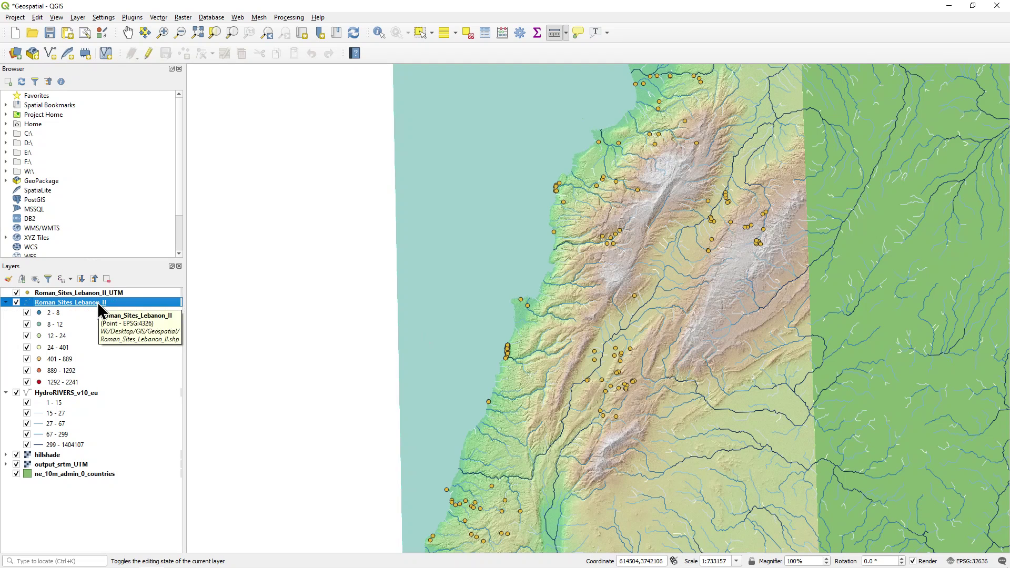
Copy all style categories from the Roman_Sites_Lebanon_II layer and paste them onto Roman_Sites_Lebanon_II_UTM.
{"action": "right_click", "coordinate": [99, 304]}
{"action": "mouse_move", "coordinate": [160, 508]}
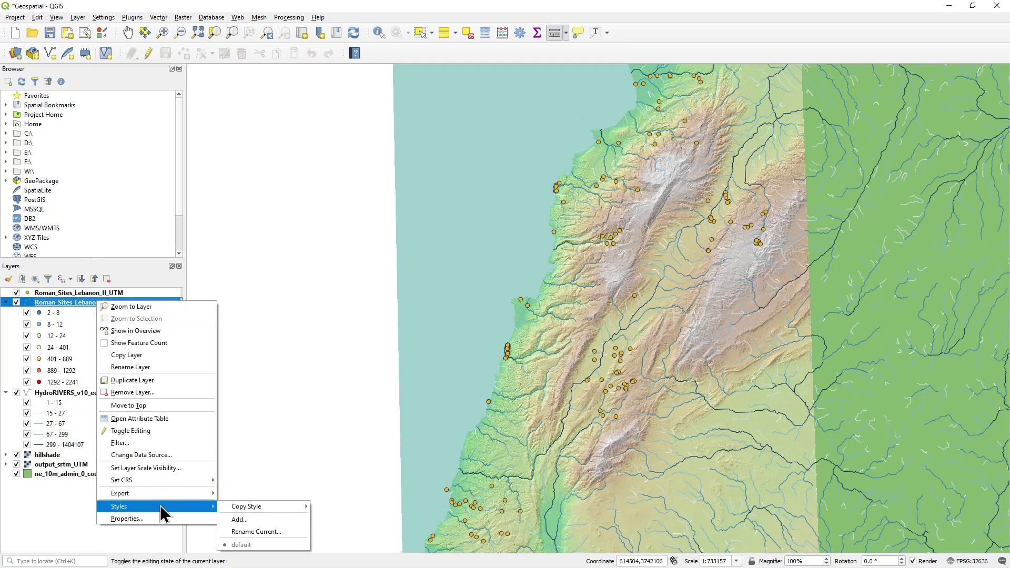
{"action": "mouse_move", "coordinate": [267, 507]}
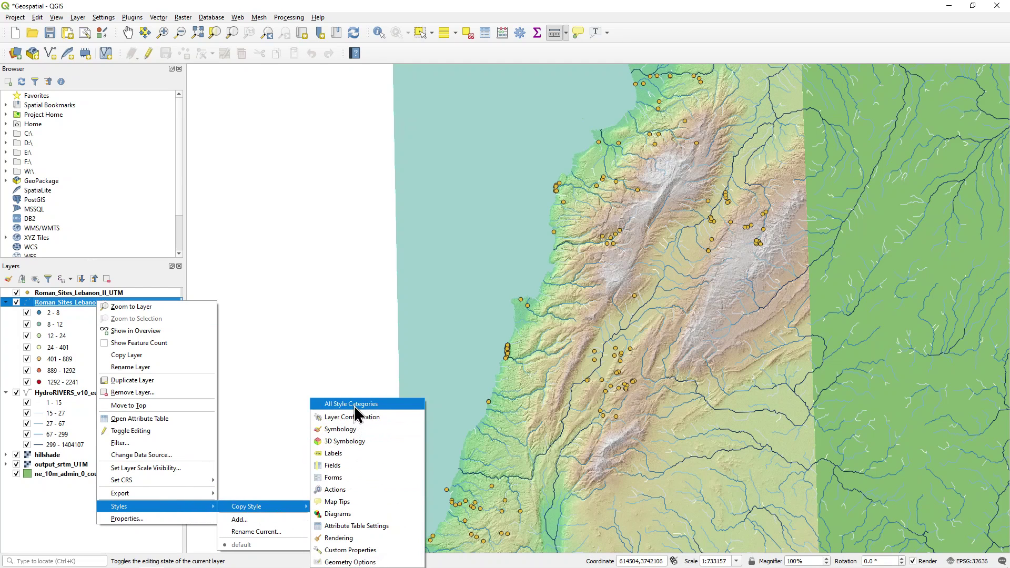
{"action": "left_click", "coordinate": [387, 412]}
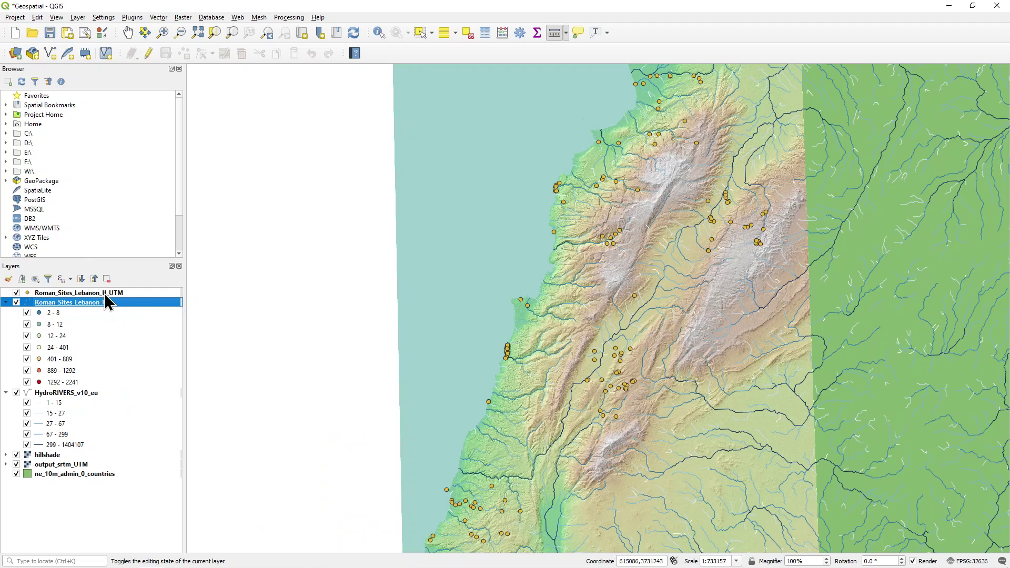
{"action": "left_click", "coordinate": [87, 293]}
{"action": "right_click", "coordinate": [87, 293]}
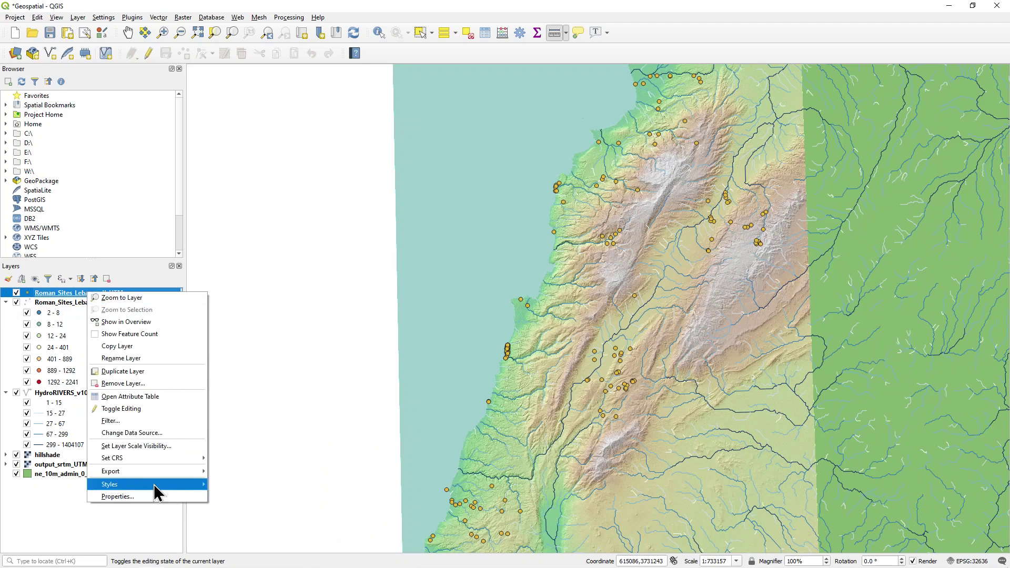
{"action": "mouse_move", "coordinate": [154, 484]}
{"action": "mouse_move", "coordinate": [274, 328]}
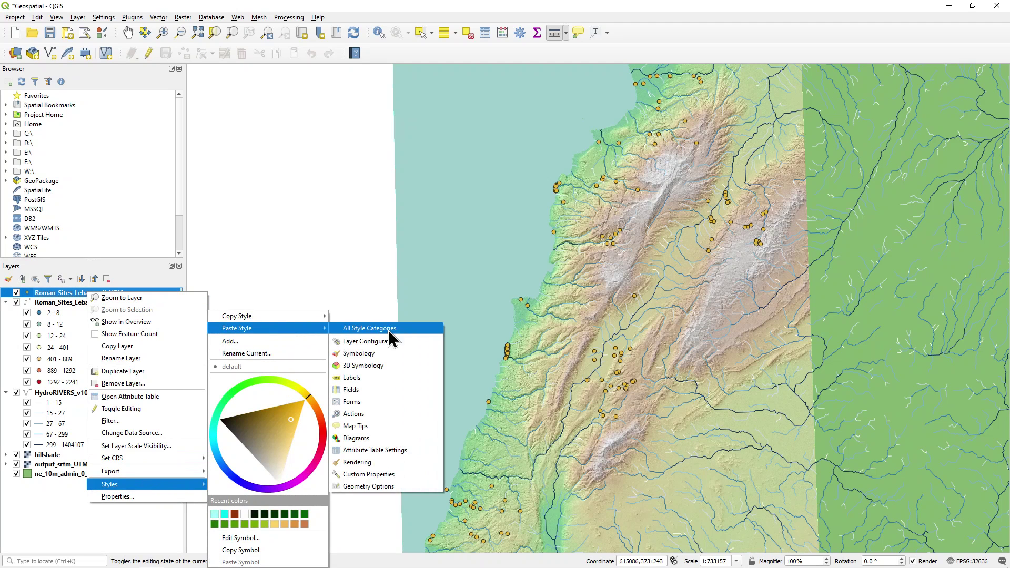
{"action": "left_click", "coordinate": [407, 330]}
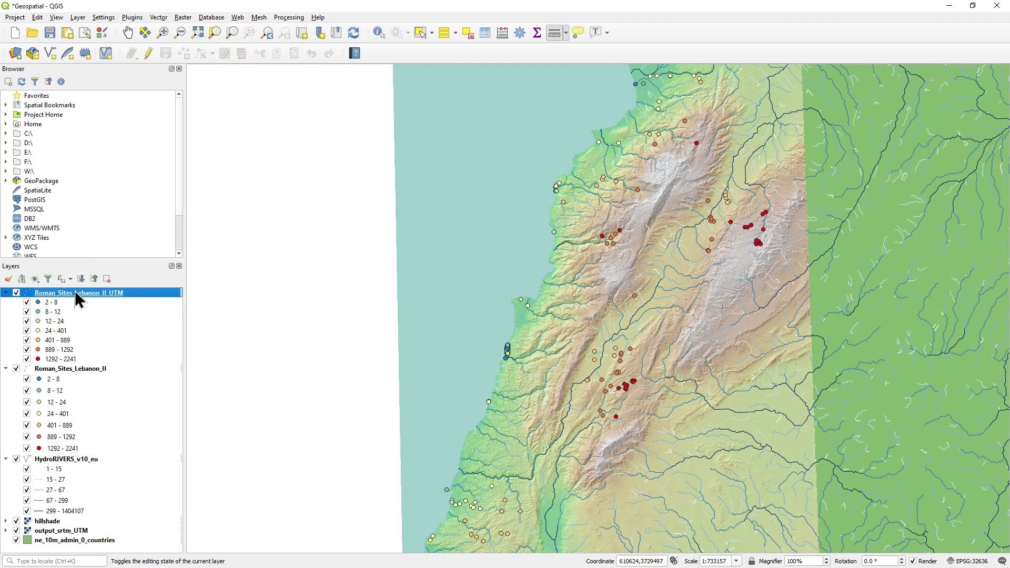
Remove the original Roman_Sites_Lebanon_II layer from the project.
{"action": "left_click", "coordinate": [80, 365]}
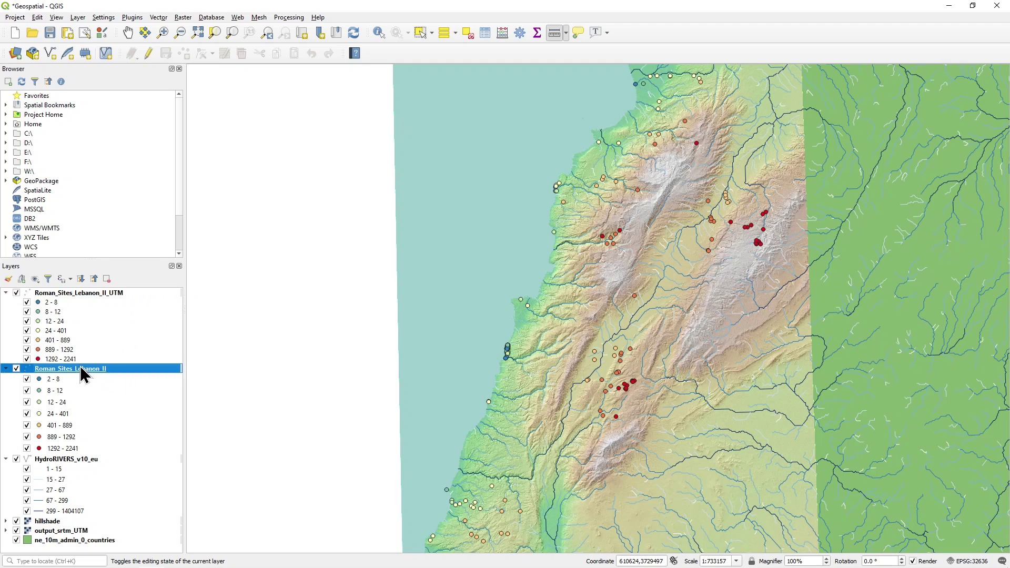
{"action": "right_click", "coordinate": [80, 365]}
{"action": "left_click", "coordinate": [116, 234]}
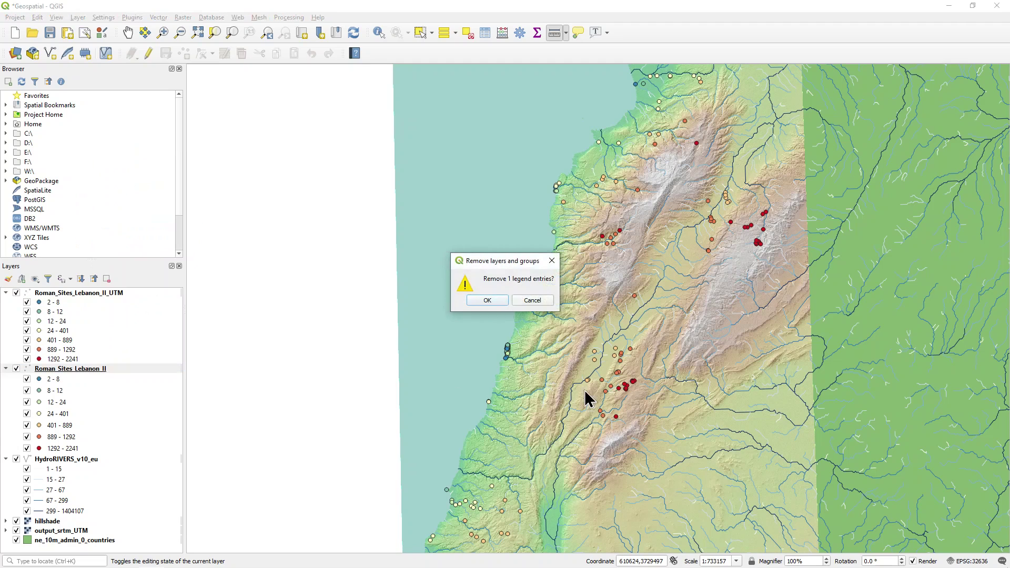
{"action": "left_click", "coordinate": [481, 297]}
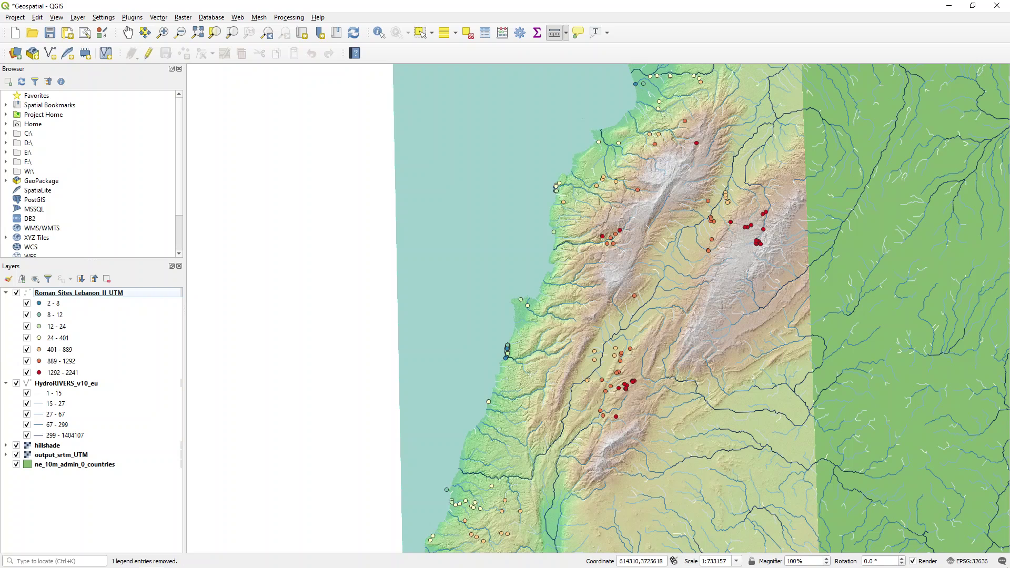
View the full extent of the HydroRIVERS_v10_eu layer and return to the previous map view.
{"action": "right_click", "coordinate": [95, 384]}
{"action": "left_click", "coordinate": [132, 165]}
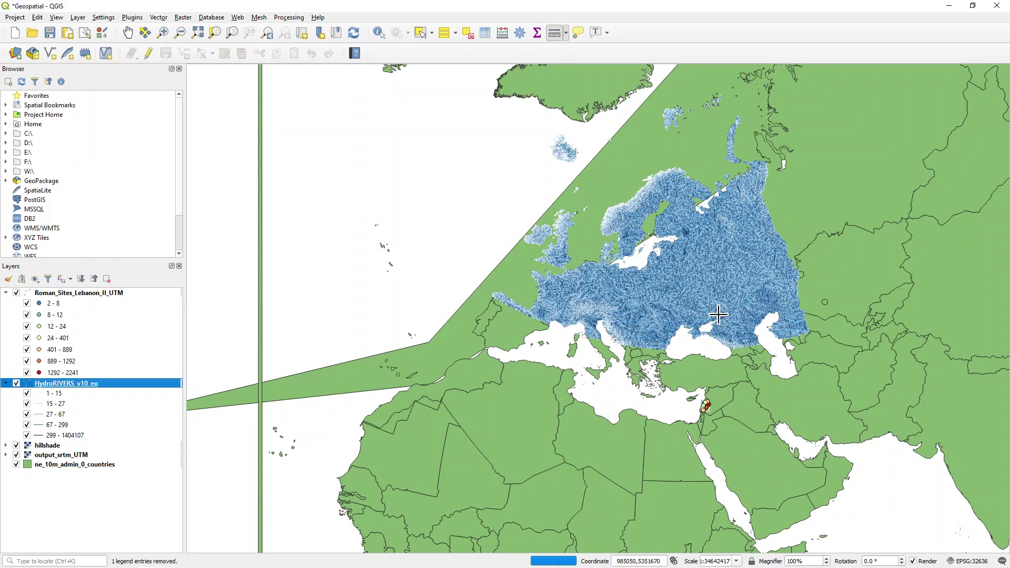
{"action": "left_click", "coordinate": [268, 35]}
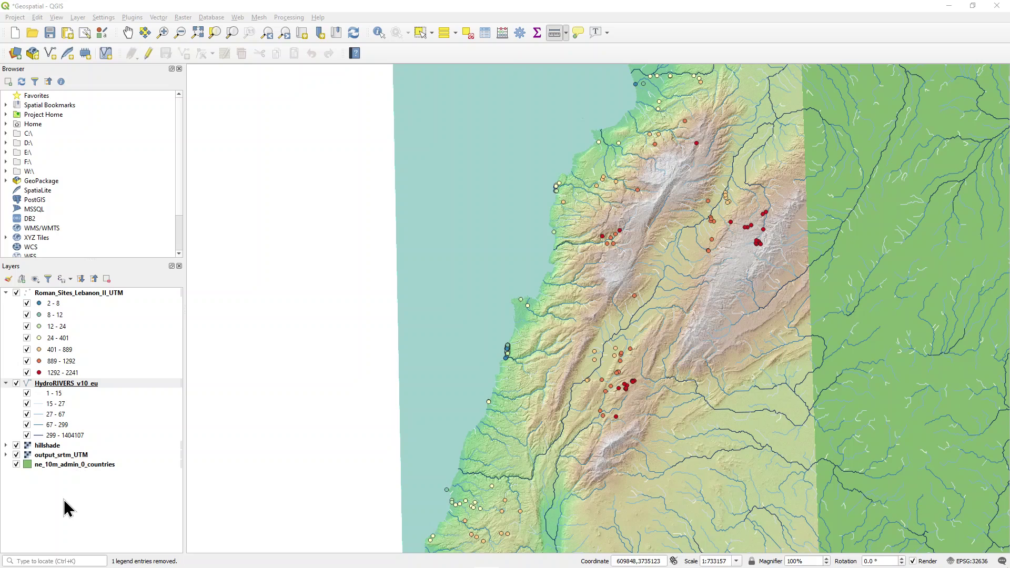
Fit the map to the output_srtm_UTM layer and limit the HydroRIVERS_v10_eu attribute table to features visible on the map.
{"action": "right_click", "coordinate": [71, 456]}
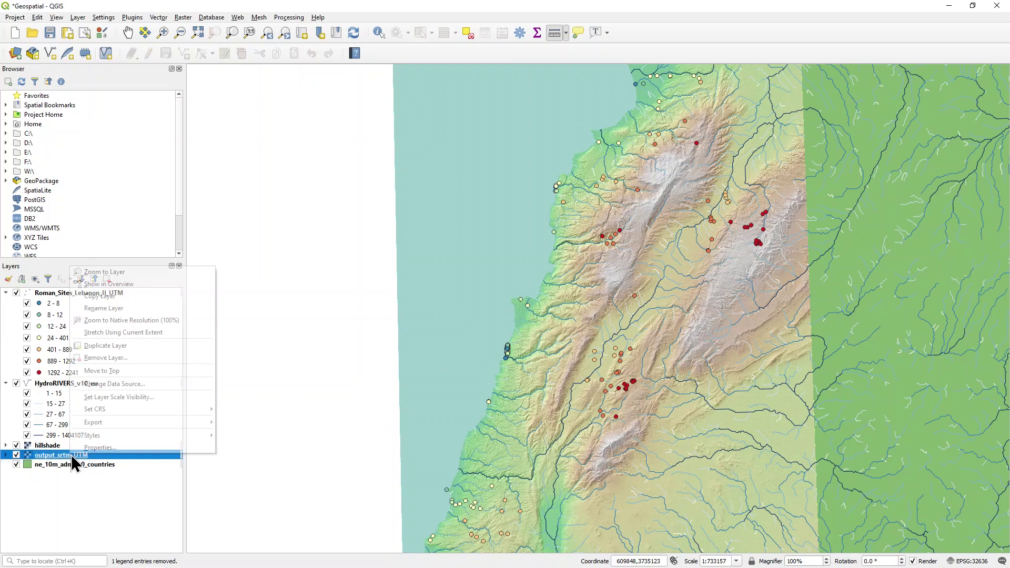
{"action": "left_click", "coordinate": [136, 272]}
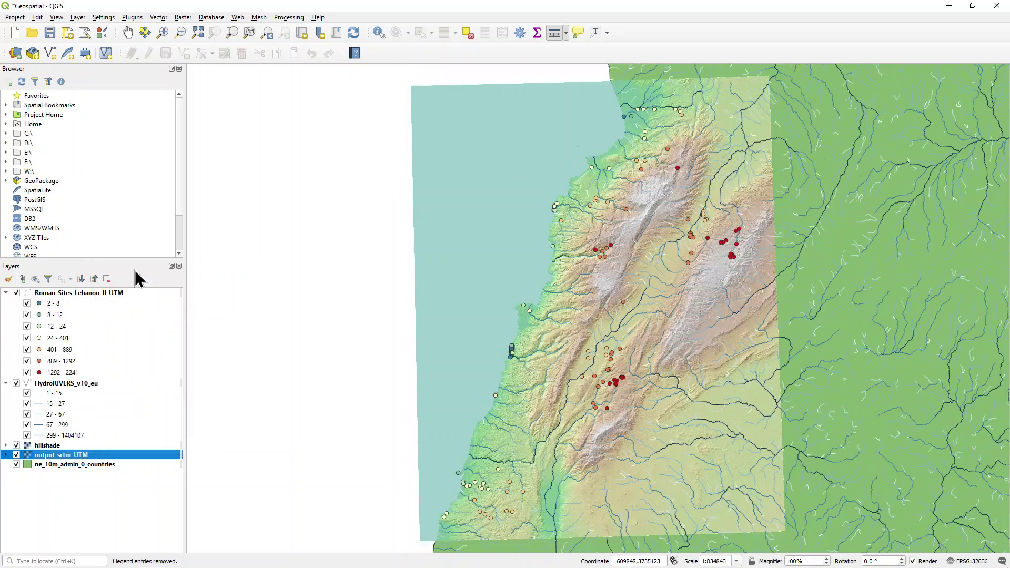
{"action": "right_click", "coordinate": [94, 387]}
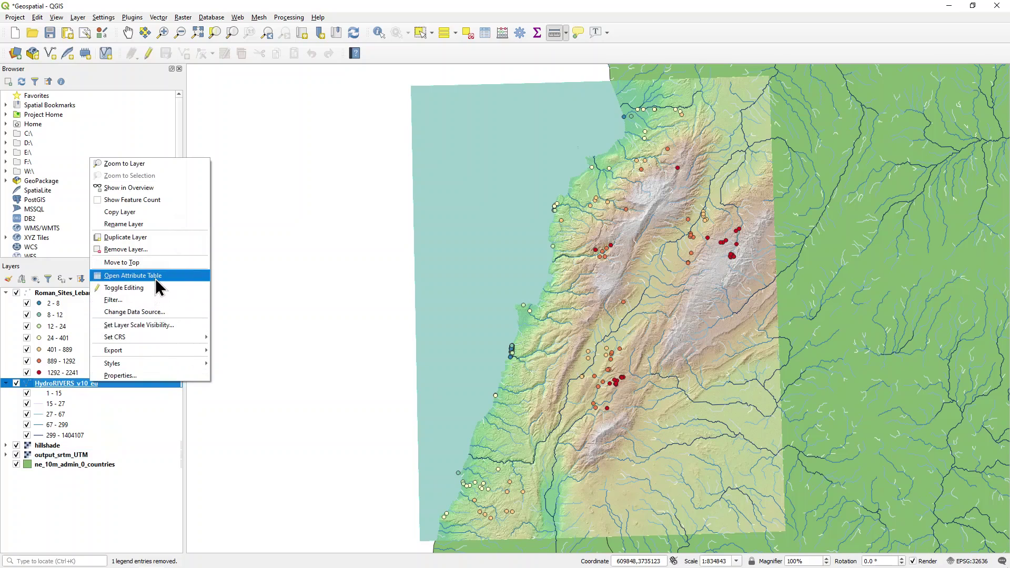
{"action": "left_click", "coordinate": [156, 284]}
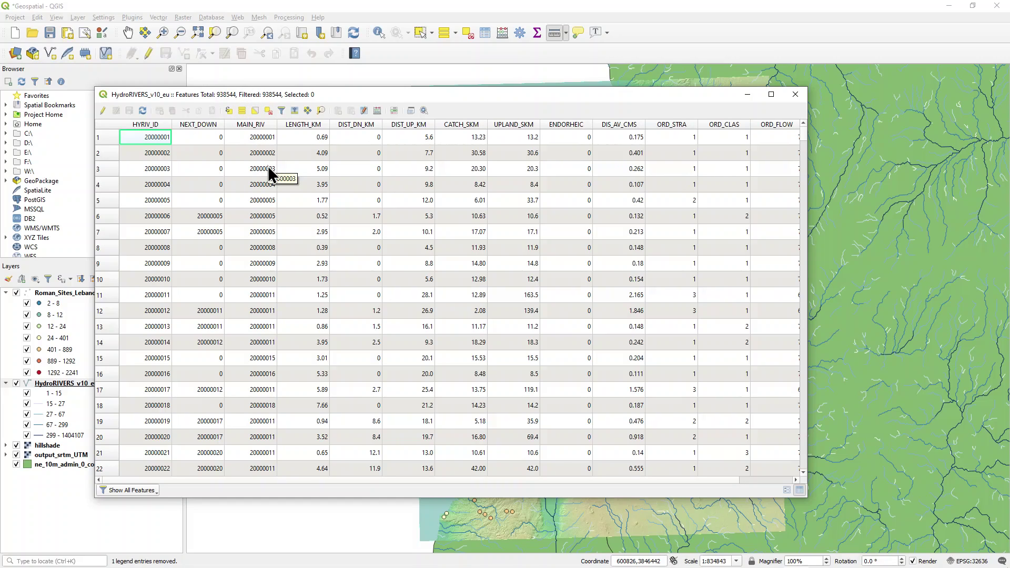
{"action": "left_click", "coordinate": [131, 491]}
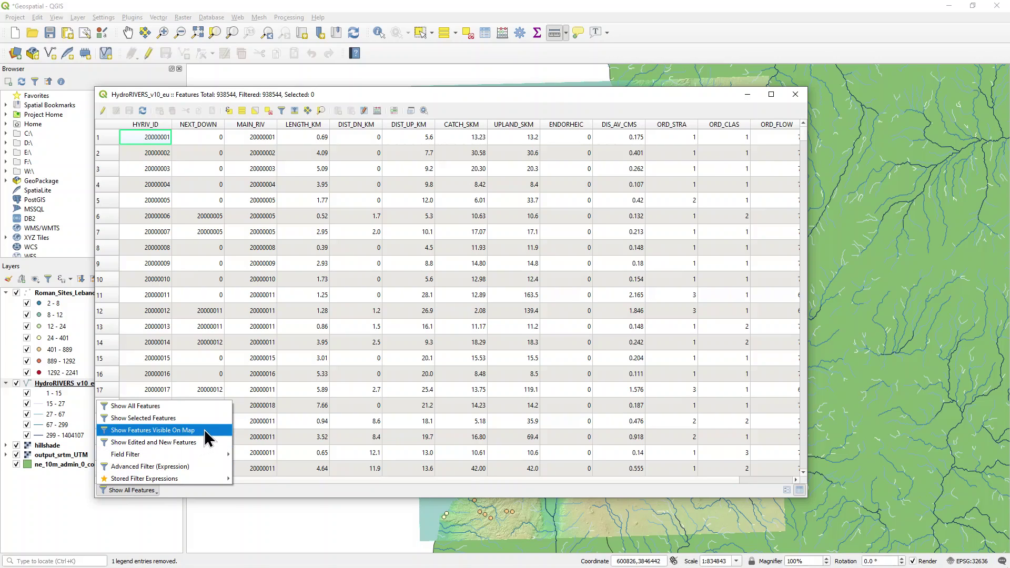
{"action": "left_click", "coordinate": [206, 436]}
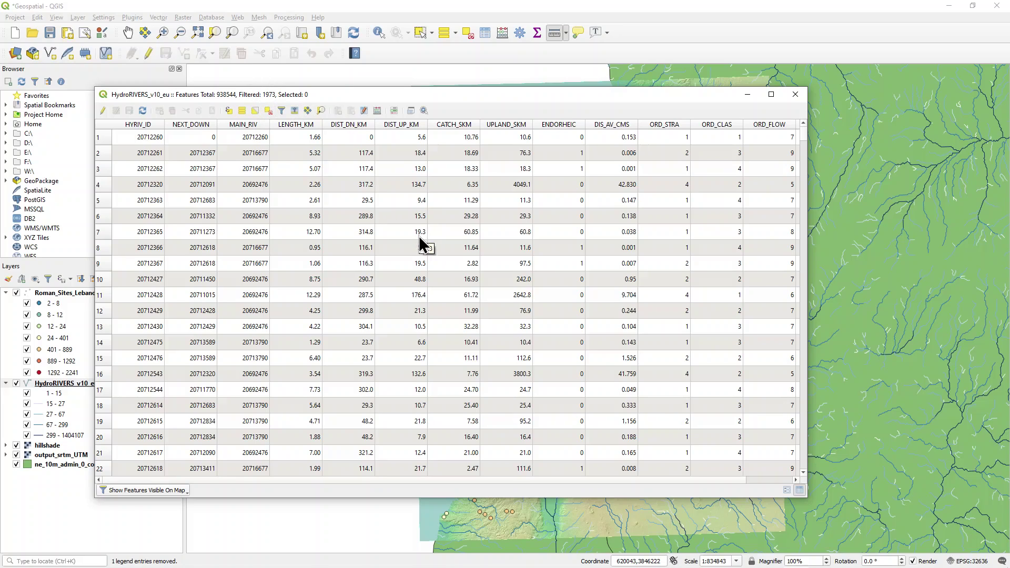
Select every river feature in the filtered attribute table, from the first row to the last.
{"action": "left_click", "coordinate": [102, 137]}
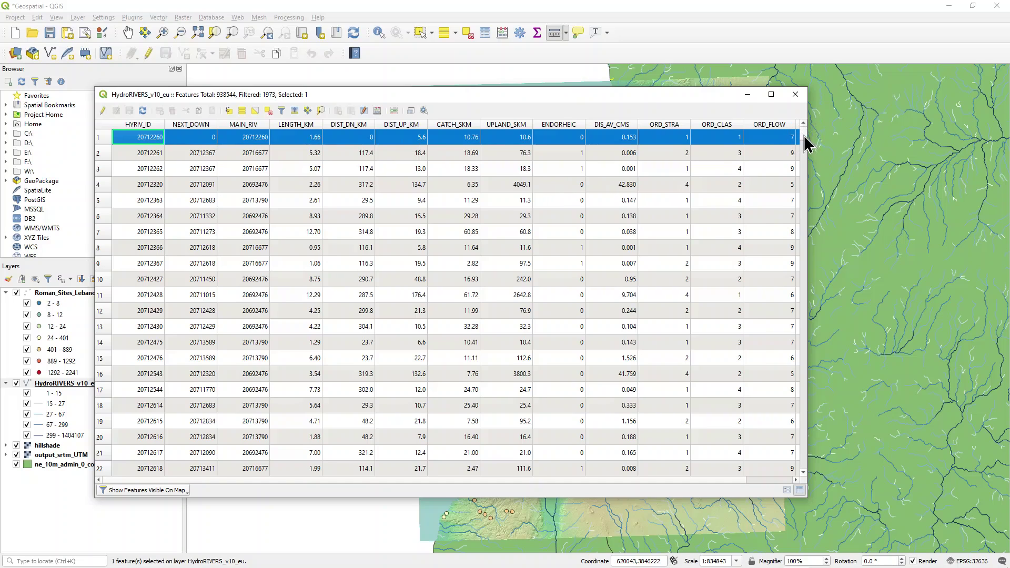
{"action": "left_click_drag", "start_coordinate": [804, 143], "coordinate": [804, 480]}
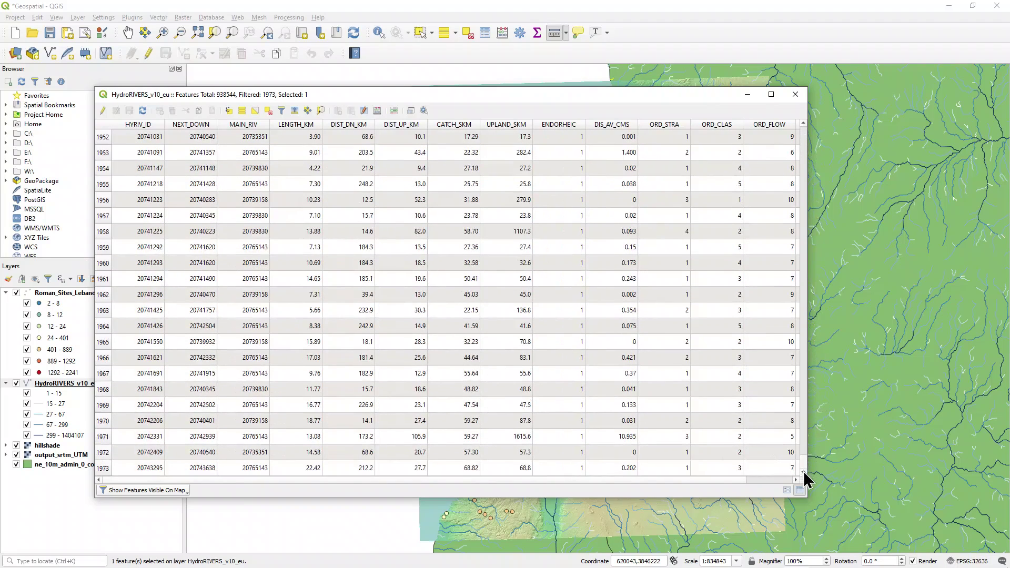
{"action": "left_click", "coordinate": [104, 468], "text": "shift"}
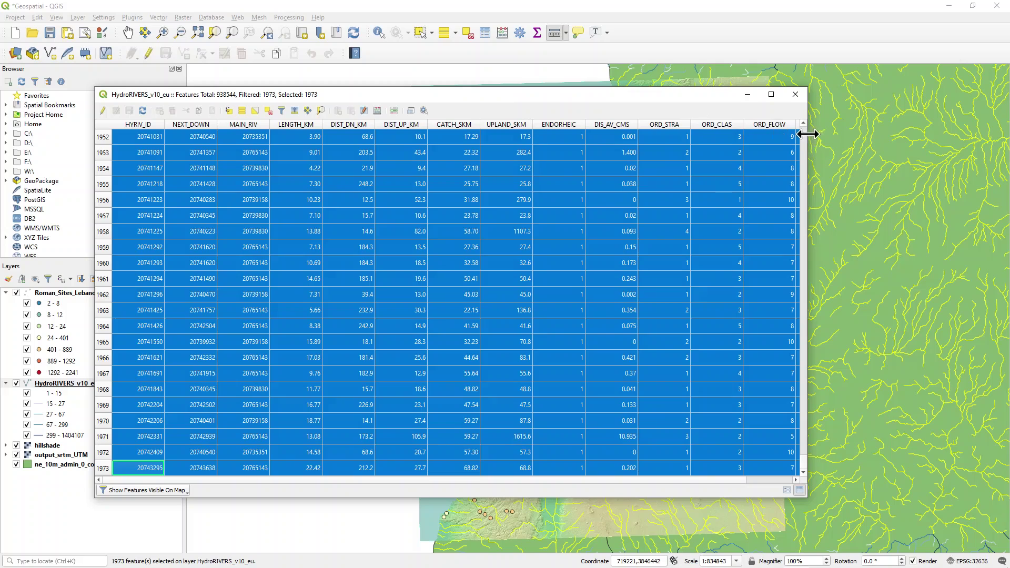
Check the extent of the selected rivers on a wider map view and close the attribute table.
{"action": "left_click_drag", "start_coordinate": [807, 134], "coordinate": [444, 136]}
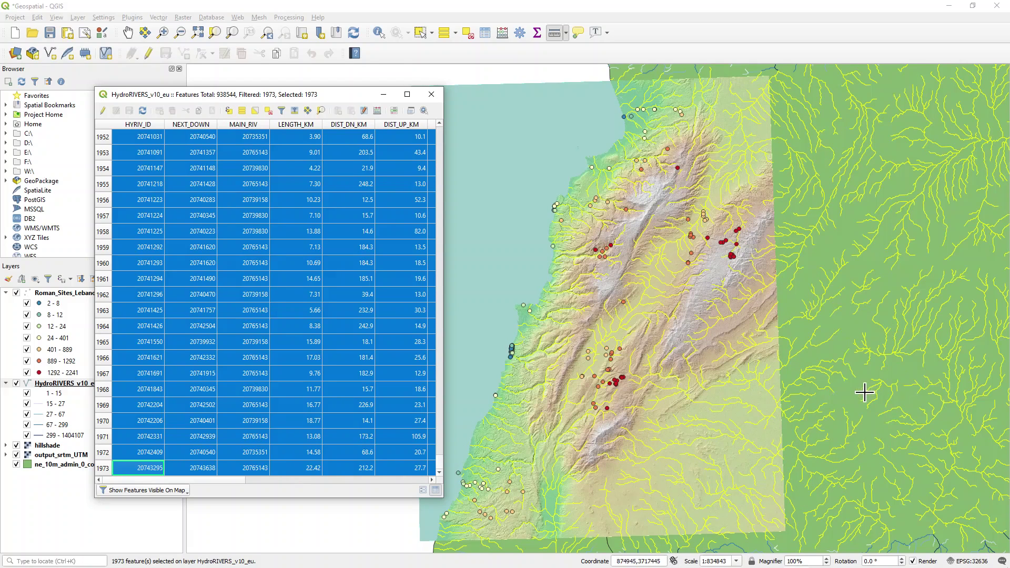
{"action": "scroll", "coordinate": [863, 391], "scroll_direction": "down", "scroll_amount": 1}
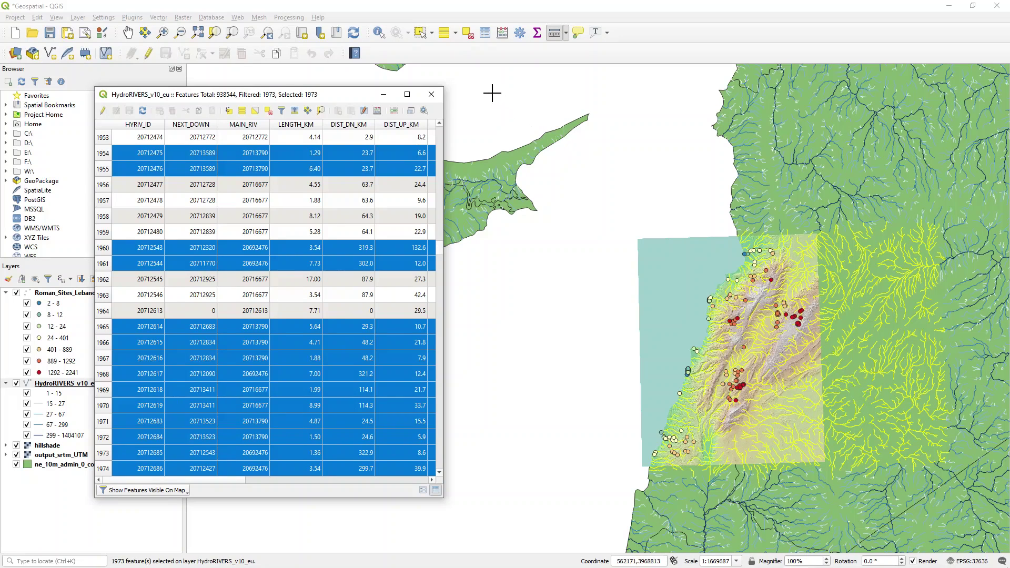
{"action": "left_click_drag", "start_coordinate": [272, 99], "coordinate": [446, 89]}
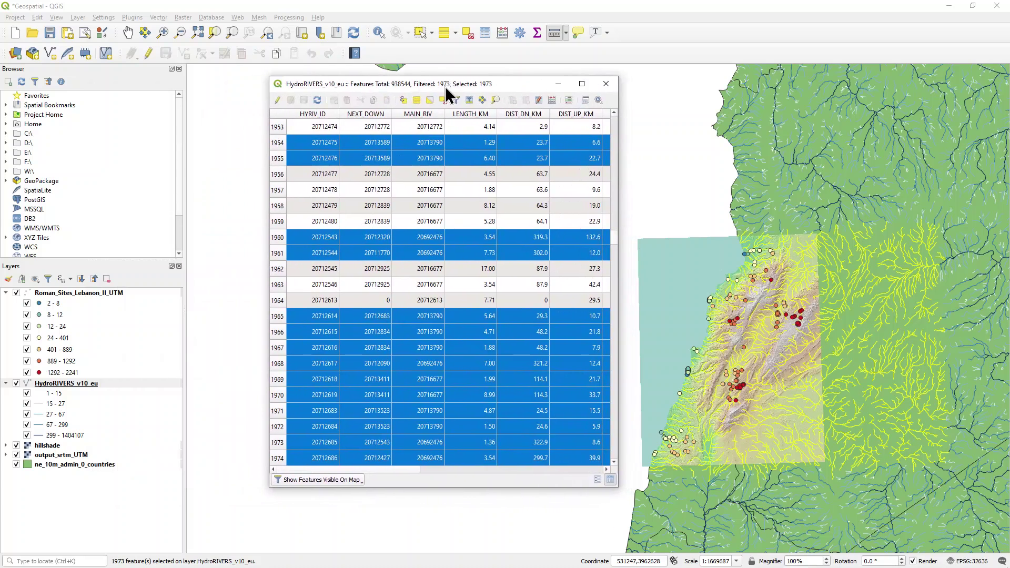
{"action": "left_click", "coordinate": [605, 84]}
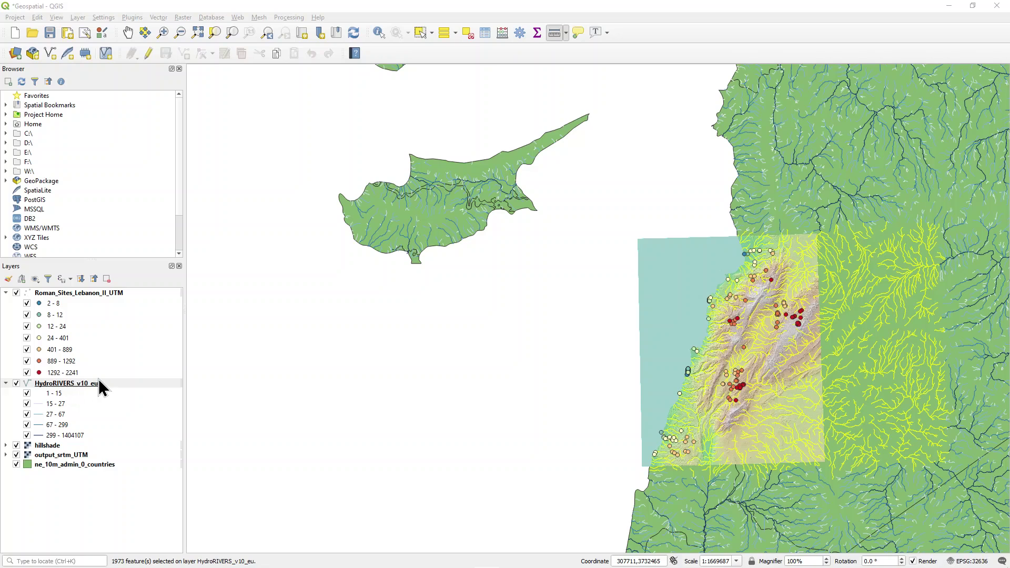
Open the export settings for only the selected features of the HydroRIVERS_v10_eu layer.
{"action": "right_click", "coordinate": [96, 382]}
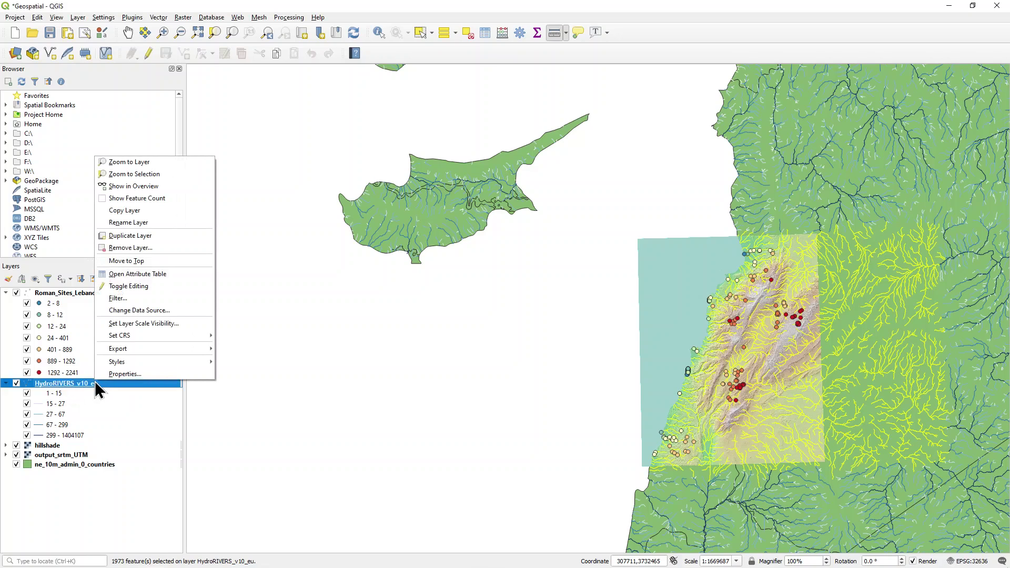
{"action": "mouse_move", "coordinate": [177, 352]}
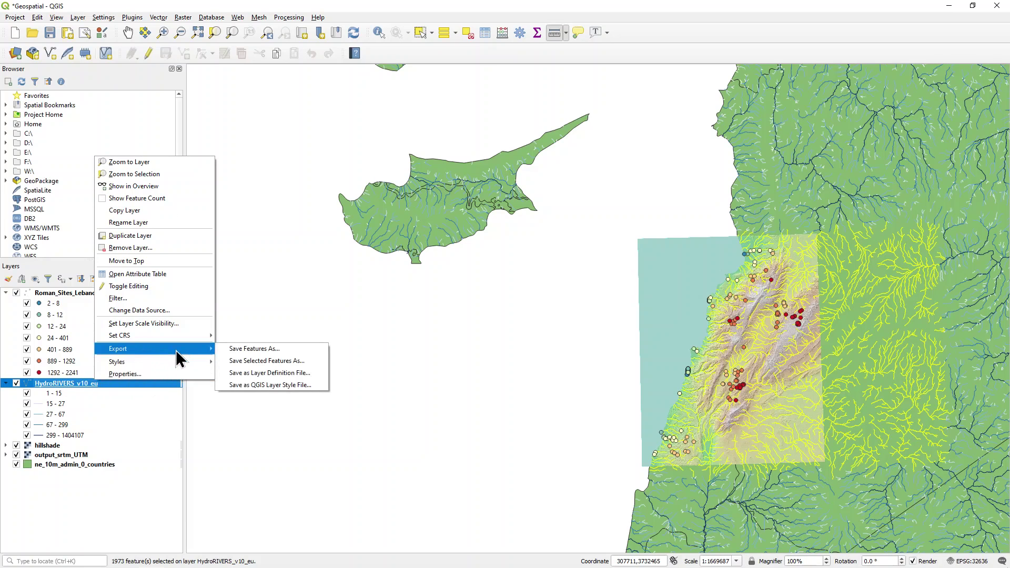
{"action": "left_click", "coordinate": [309, 360]}
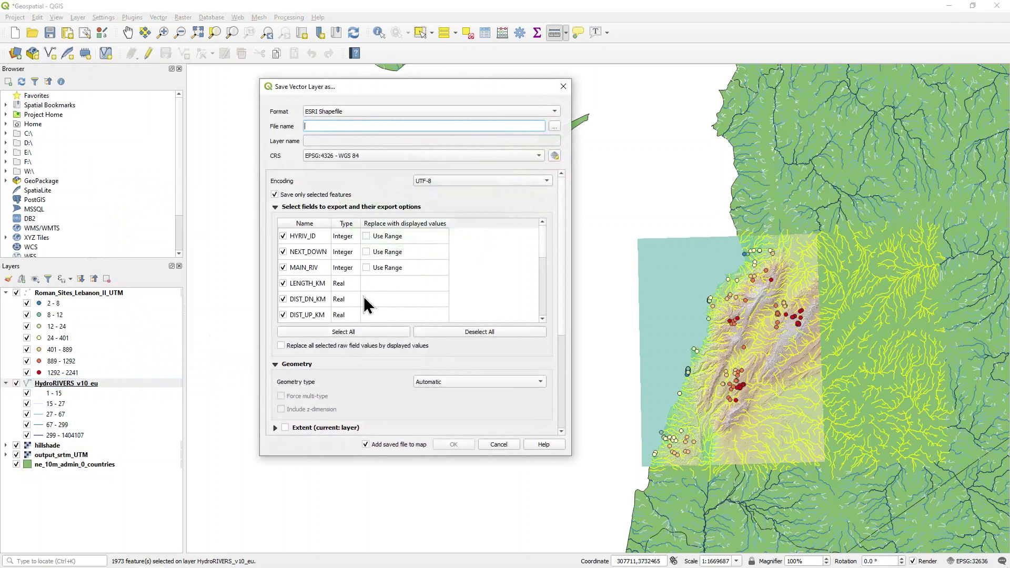
Set the export file to HydroRIVERS_Lebanon_UTM.shp in the Geospatial\HydroRIVERS_v10_eu_shp folder.
{"action": "left_click", "coordinate": [555, 128]}
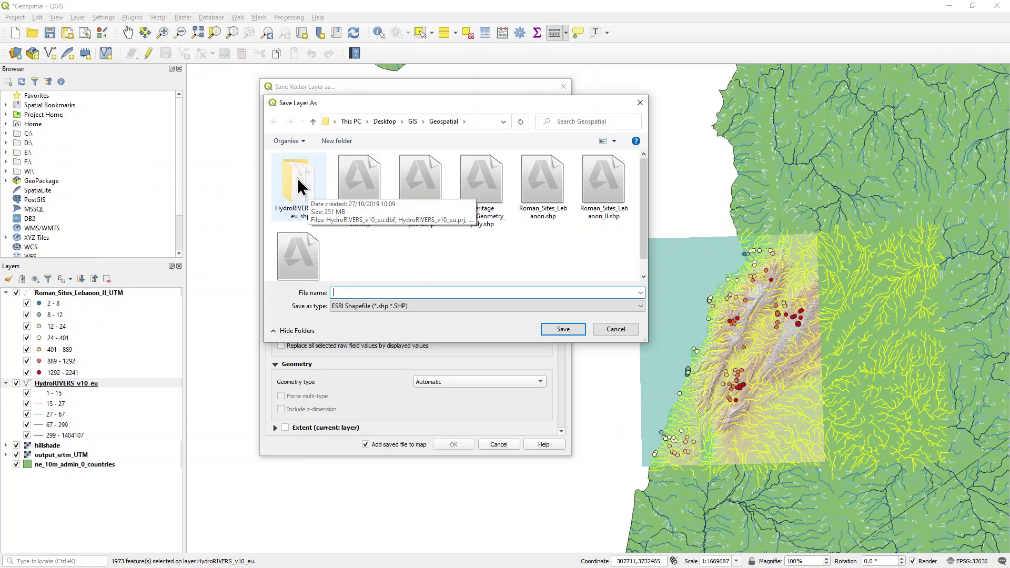
{"action": "double_click", "coordinate": [297, 185]}
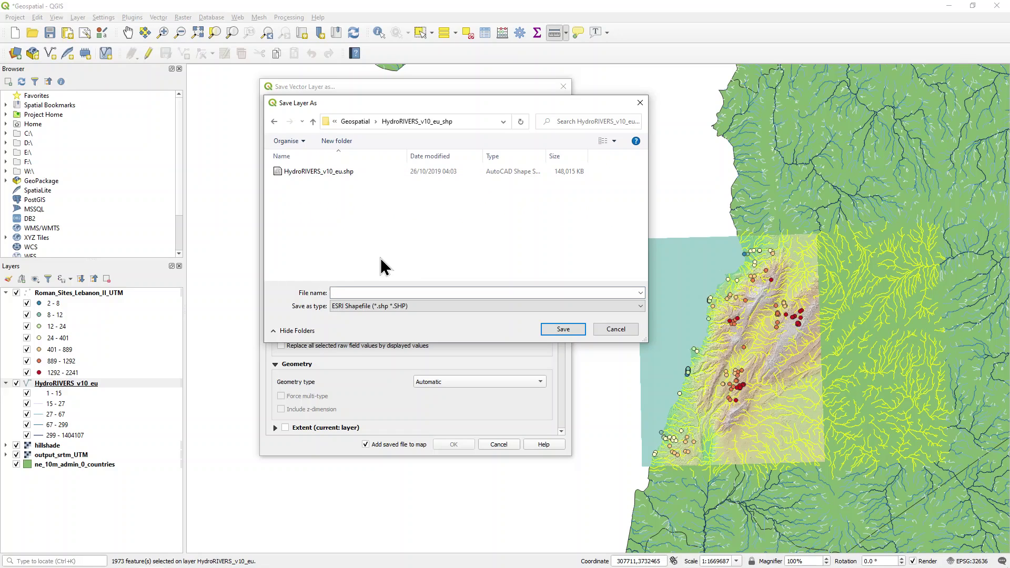
{"action": "left_click", "coordinate": [296, 175]}
{"action": "left_click", "coordinate": [374, 293]}
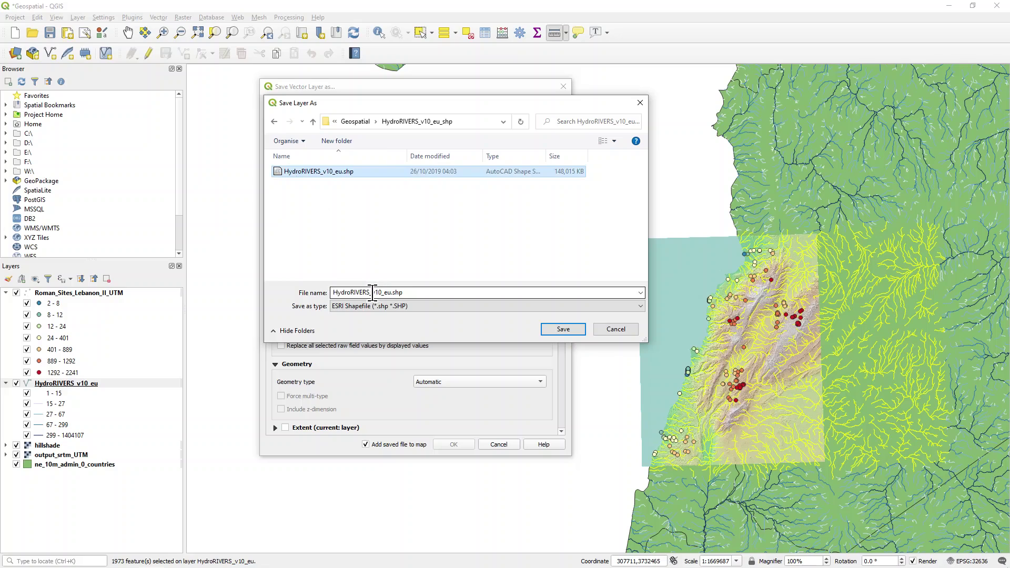
{"action": "double_click", "coordinate": [372, 292]}
{"action": "left_click_drag", "start_coordinate": [372, 292], "coordinate": [392, 292]}
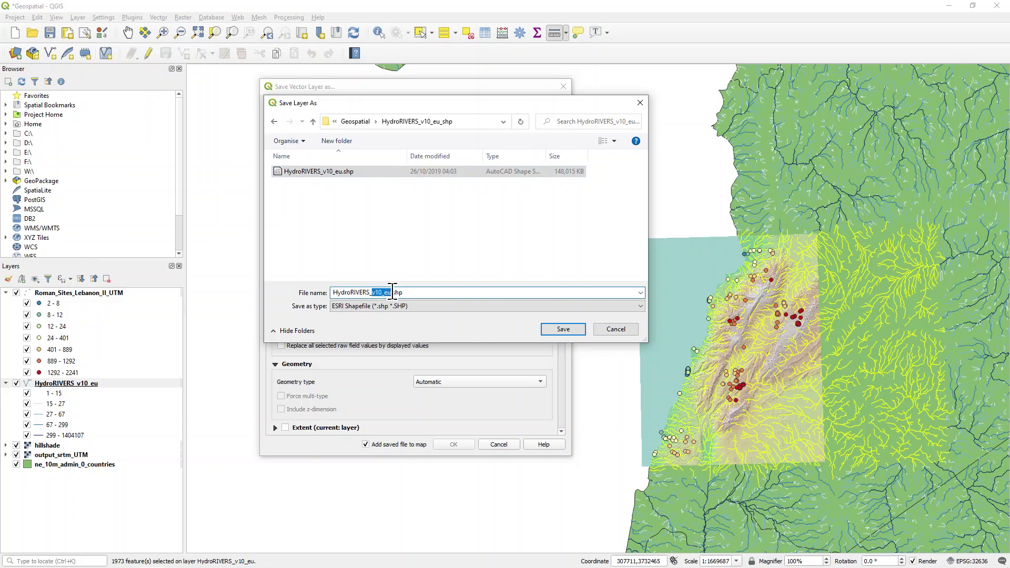
{"action": "type", "text": "Lebanon"}
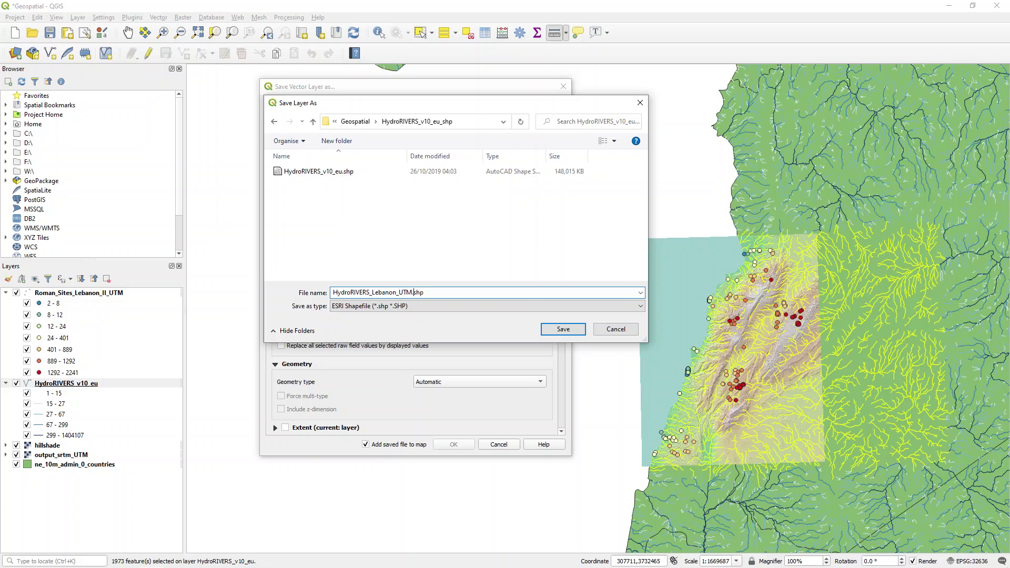
{"action": "left_click", "coordinate": [562, 329]}
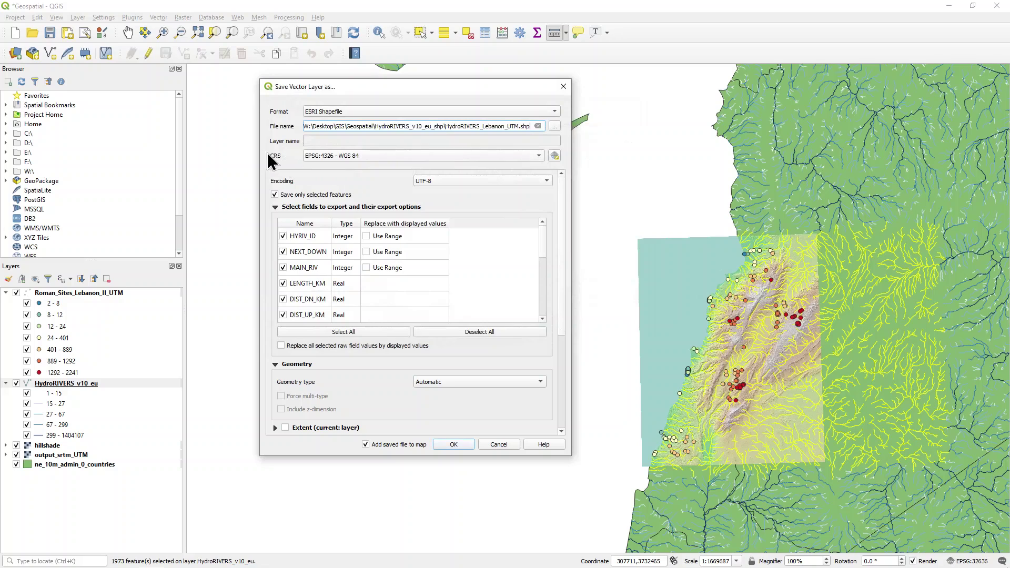
Set the export CRS to EPSG:32636 - WGS 84 / UTM zone 36N and export the selected rivers.
{"action": "left_click", "coordinate": [367, 154]}
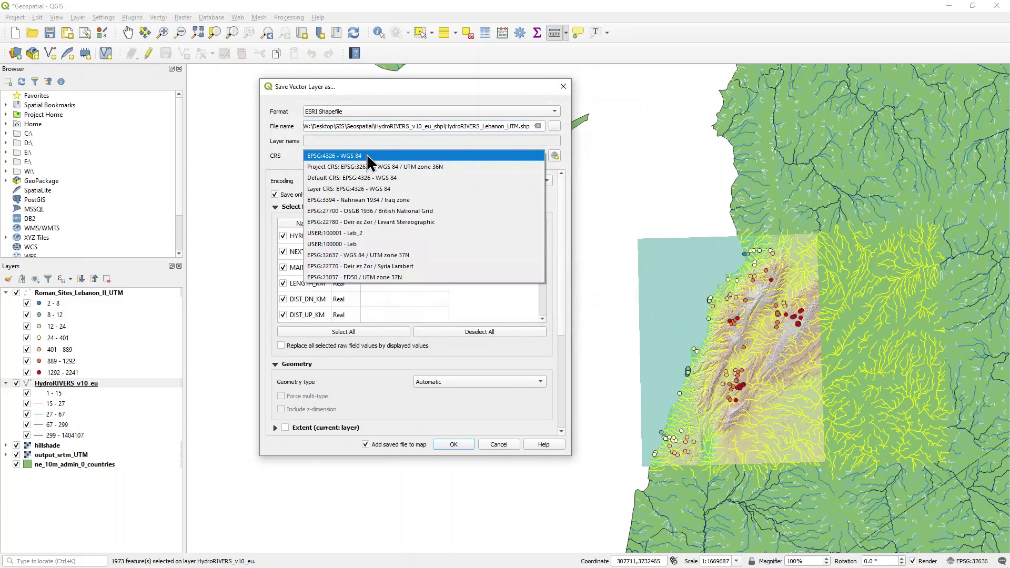
{"action": "left_click", "coordinate": [447, 167]}
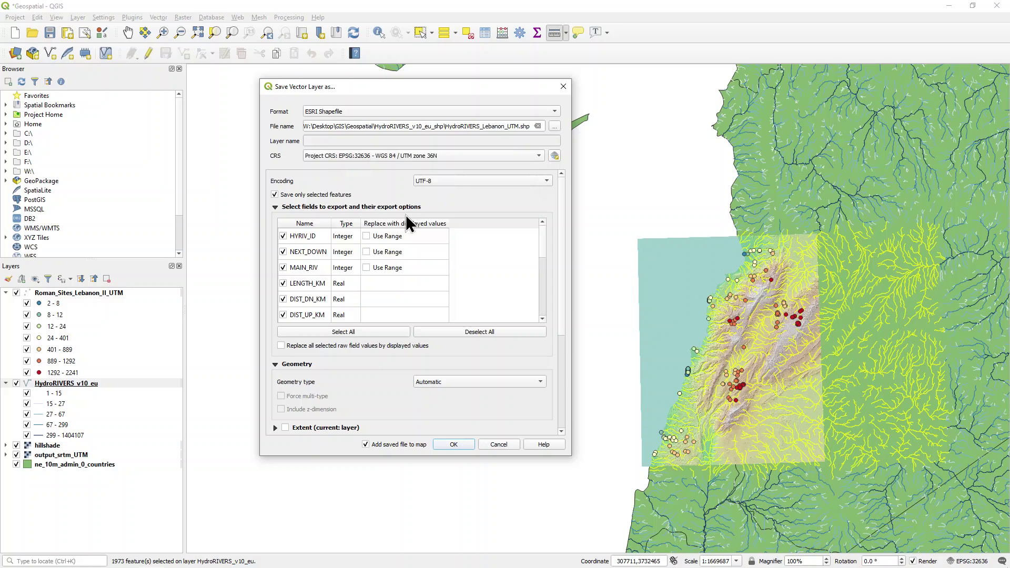
{"action": "scroll", "coordinate": [563, 290], "scroll_direction": "down", "scroll_amount": 5}
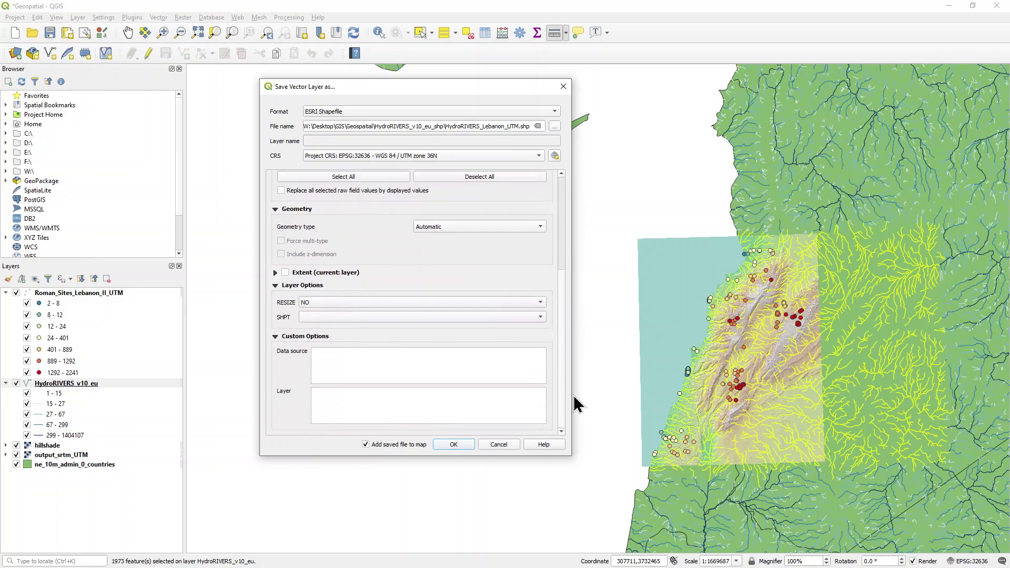
{"action": "left_click", "coordinate": [450, 444]}
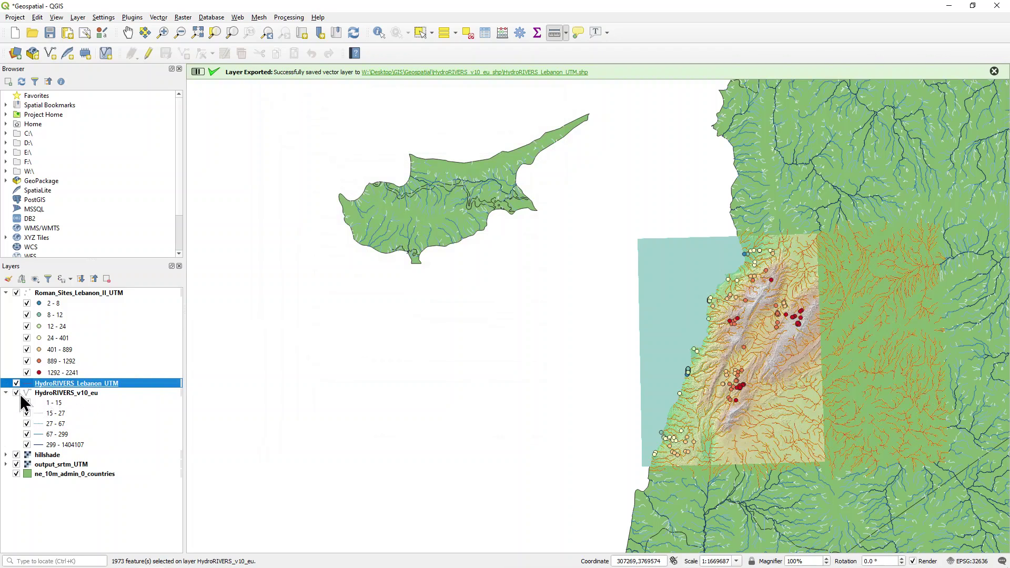
Copy the symbology style of HydroRIVERS_v10_eu onto the HydroRIVERS_Lebanon_UTM layer.
{"action": "right_click", "coordinate": [58, 383]}
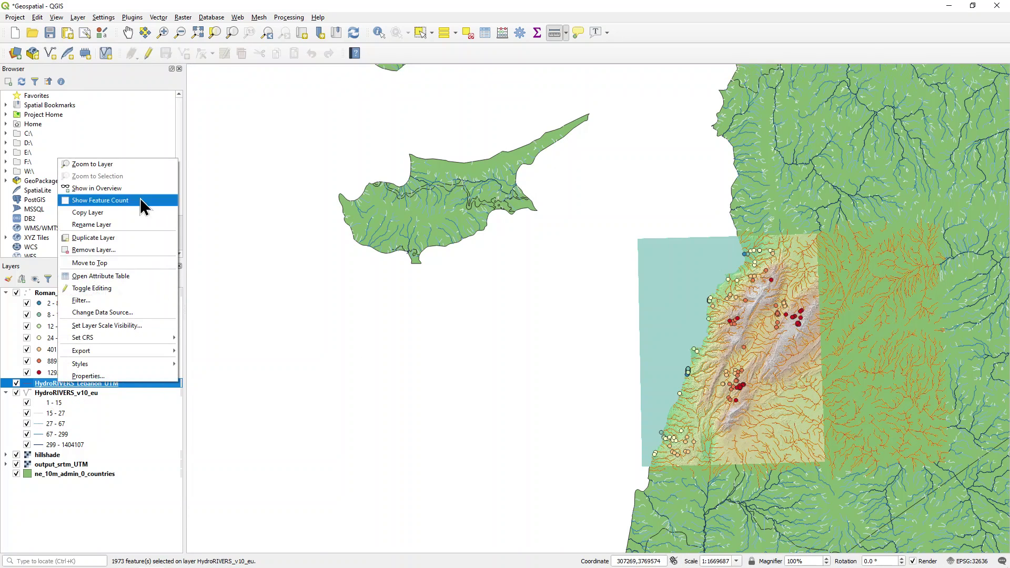
{"action": "left_click", "coordinate": [99, 164]}
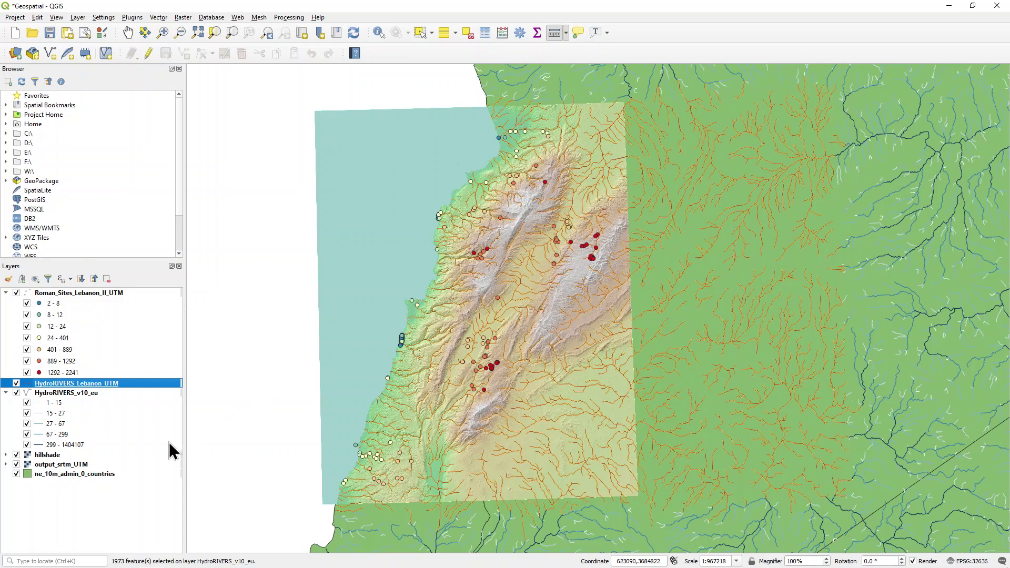
{"action": "right_click", "coordinate": [68, 392]}
{"action": "mouse_move", "coordinate": [150, 373]}
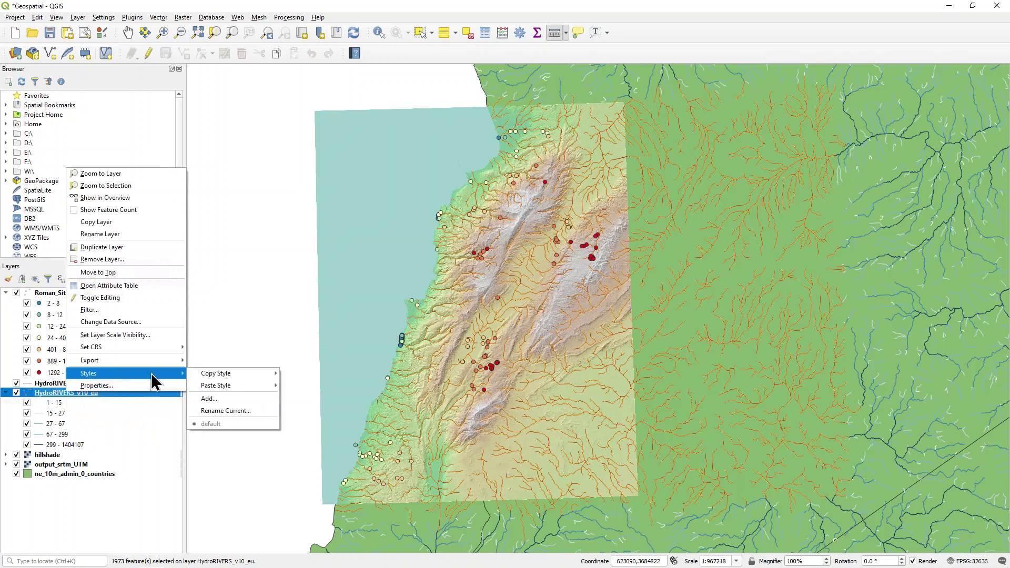
{"action": "mouse_move", "coordinate": [225, 374]}
{"action": "left_click", "coordinate": [315, 374]}
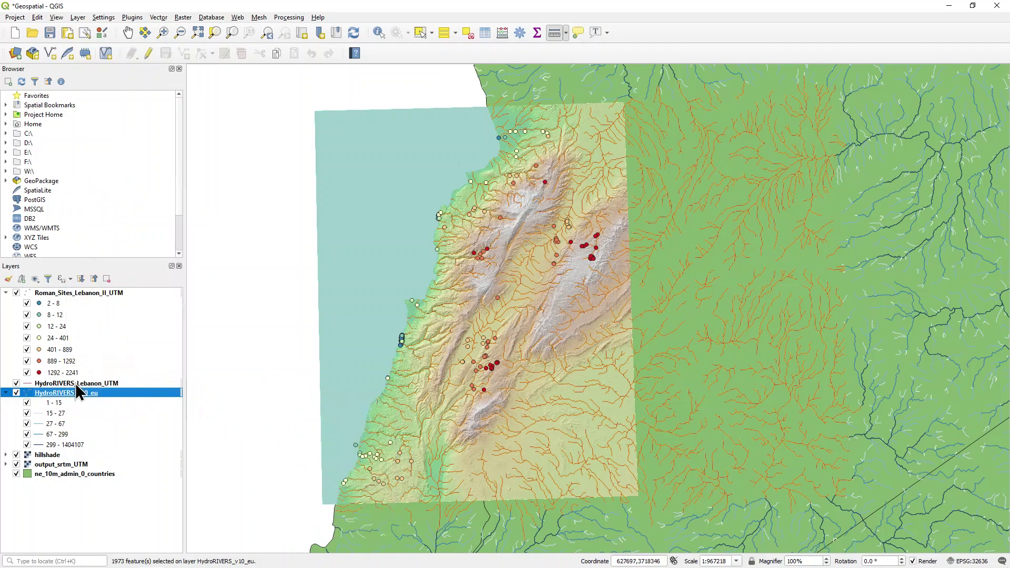
{"action": "right_click", "coordinate": [76, 384]}
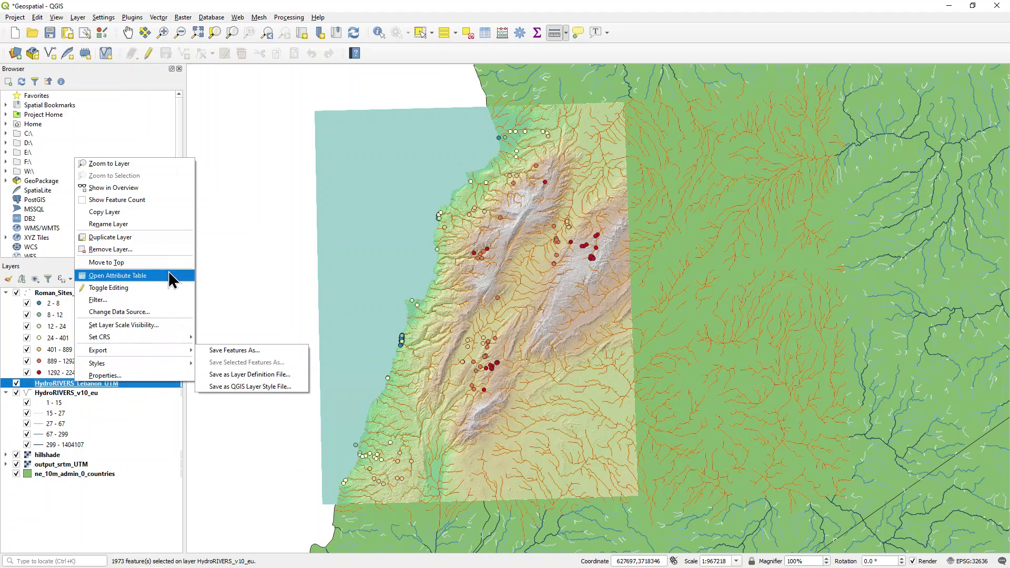
{"action": "mouse_move", "coordinate": [135, 364]}
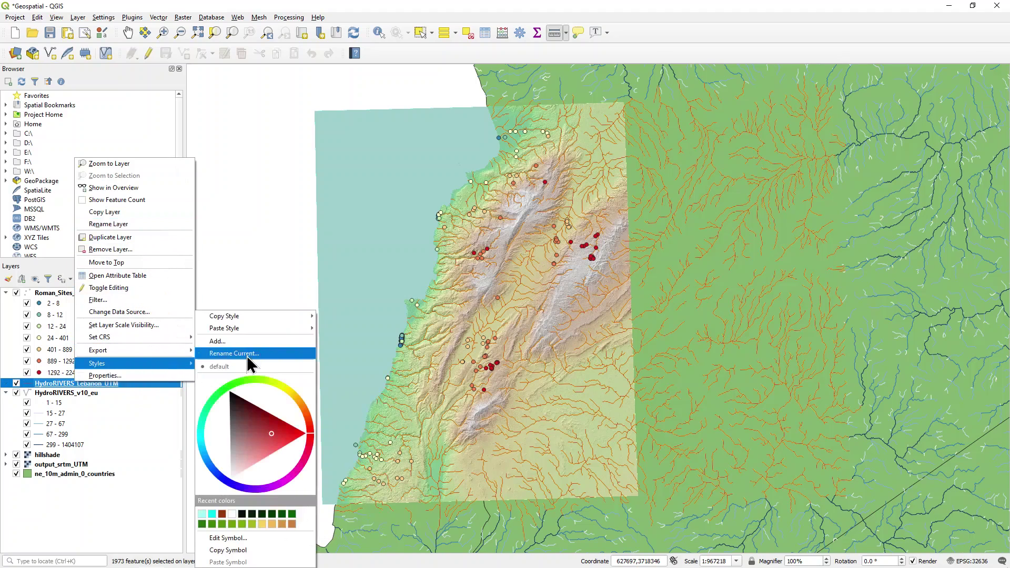
{"action": "mouse_move", "coordinate": [264, 329]}
{"action": "left_click", "coordinate": [340, 327]}
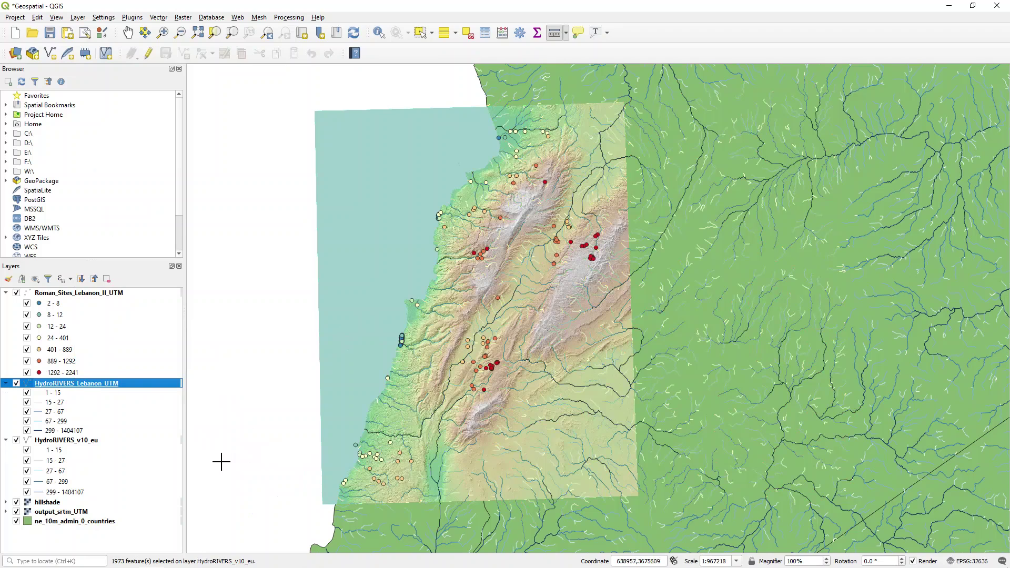
Remove the original HydroRIVERS_v10_eu layer from the project.
{"action": "right_click", "coordinate": [61, 441]}
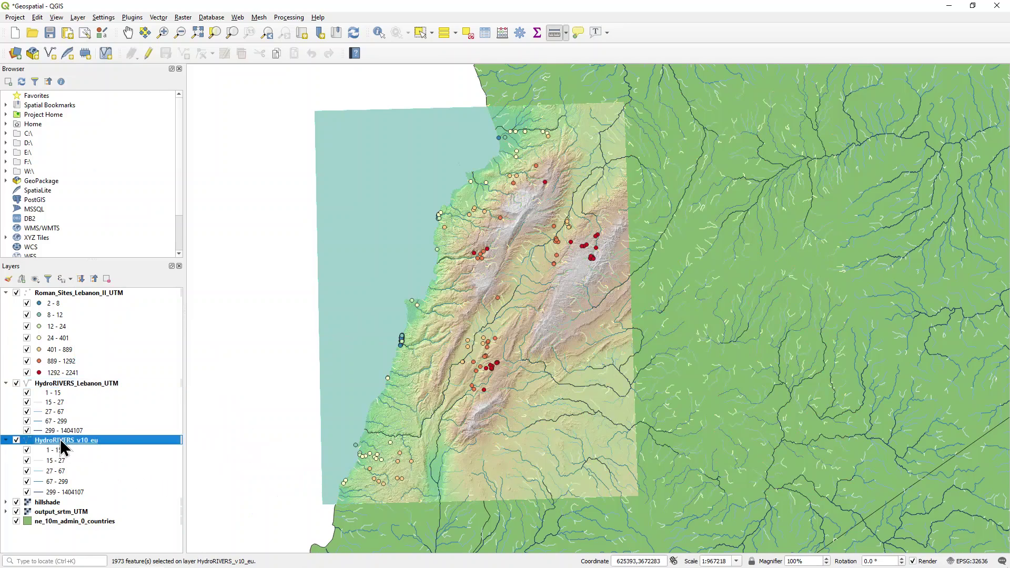
{"action": "left_click", "coordinate": [113, 307]}
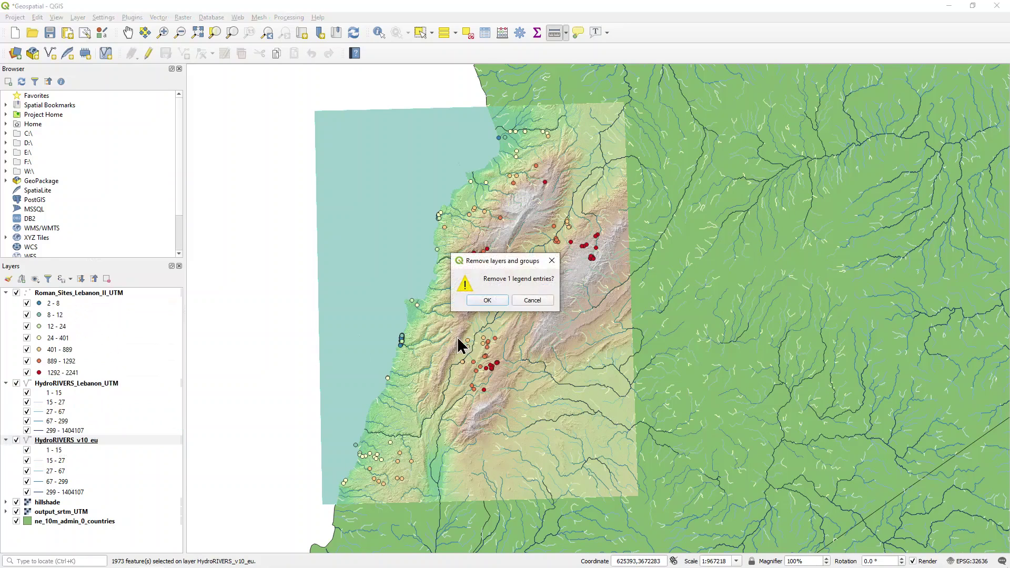
{"action": "left_click", "coordinate": [485, 300]}
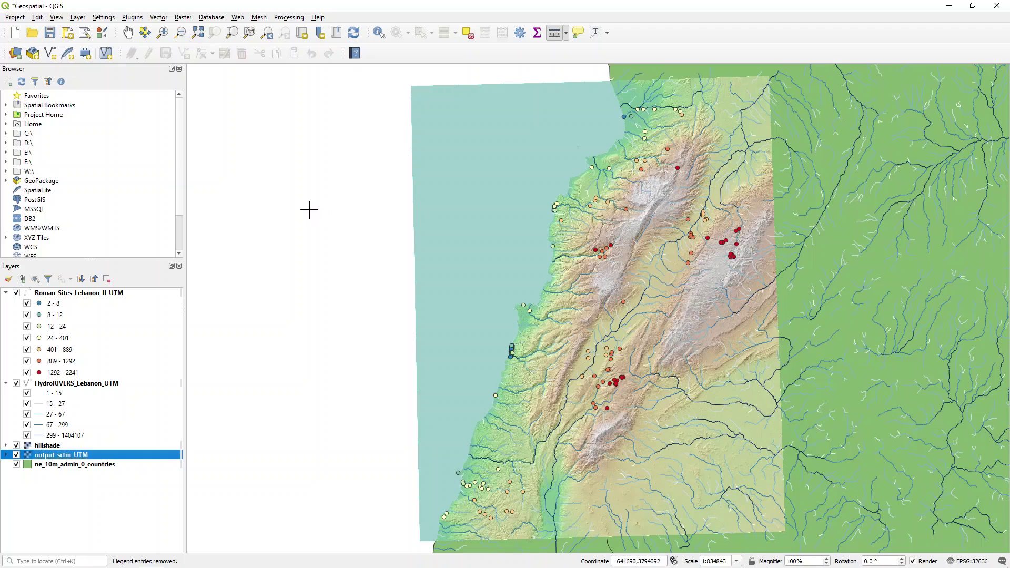
Find the NNJoin plugin among all available plugins, install it and close the plugin manager.
{"action": "left_click", "coordinate": [138, 17]}
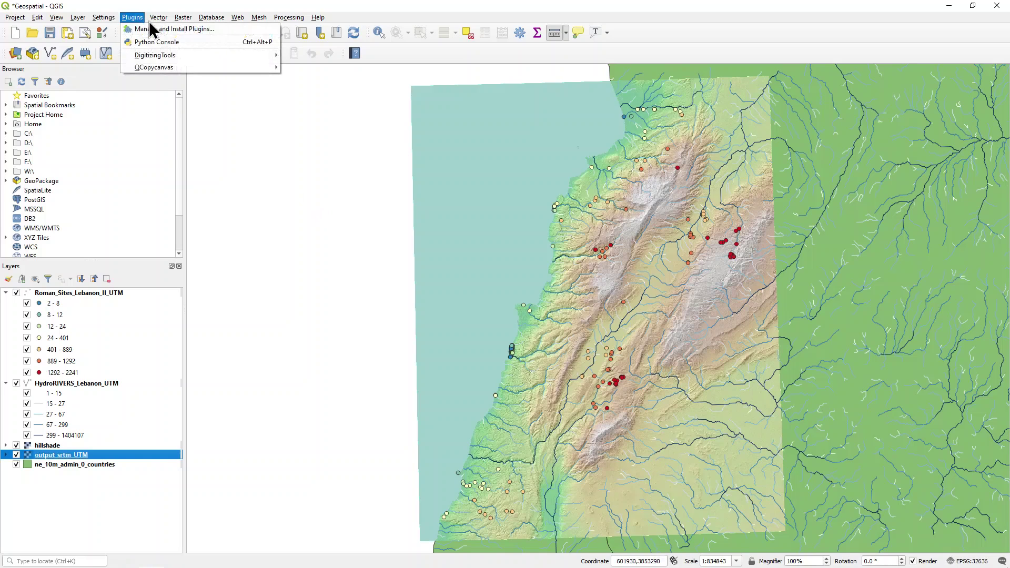
{"action": "left_click", "coordinate": [222, 29]}
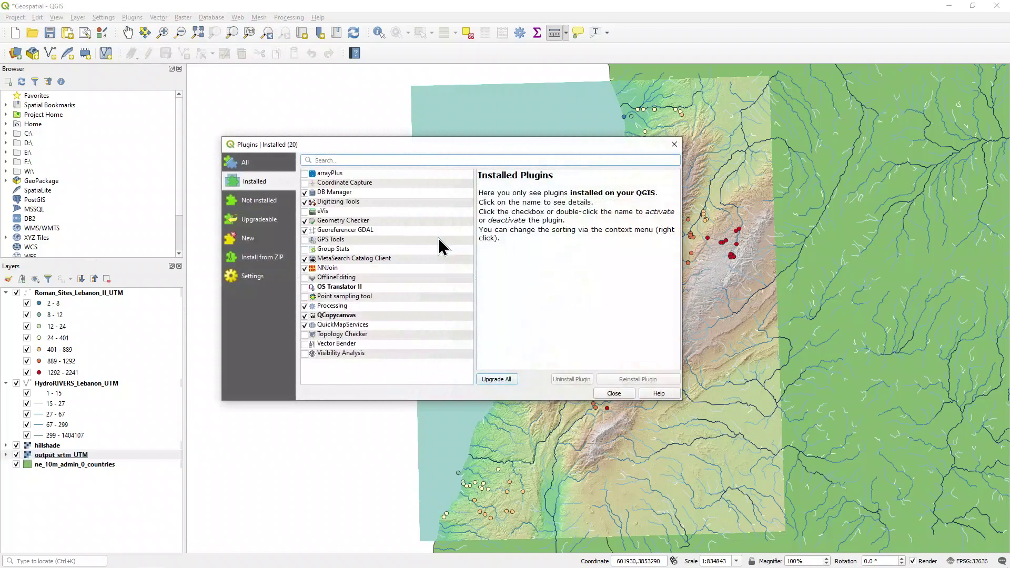
{"action": "left_click", "coordinate": [255, 164]}
{"action": "left_click", "coordinate": [349, 159]}
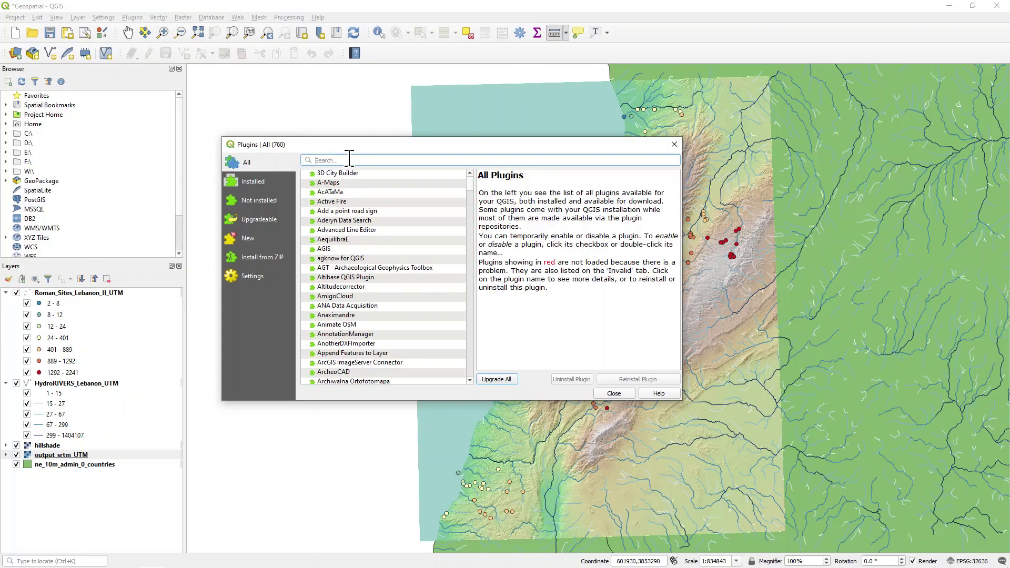
{"action": "type", "text": "nn"}
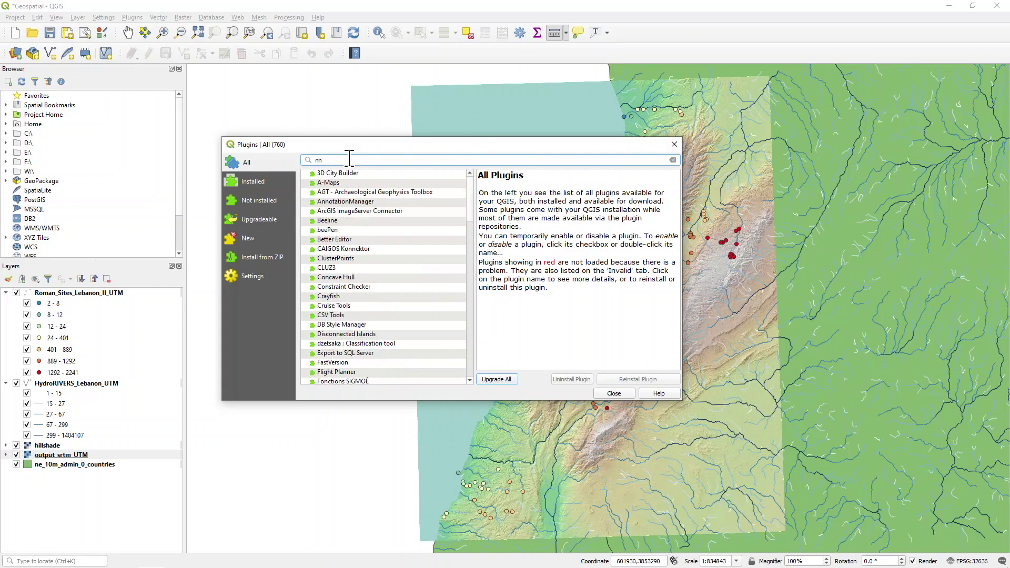
{"action": "type", "text": "join"}
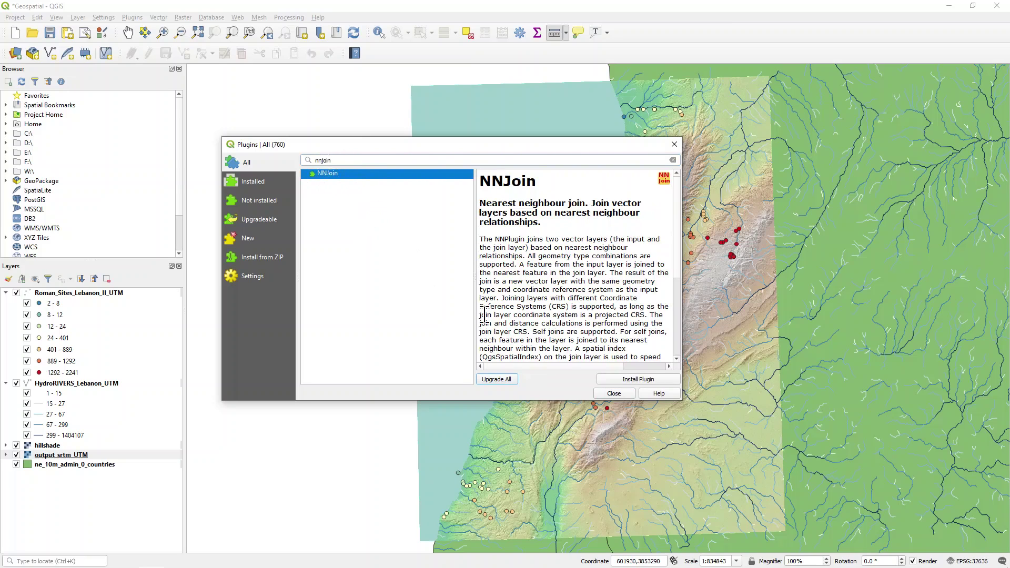
{"action": "left_click", "coordinate": [604, 375]}
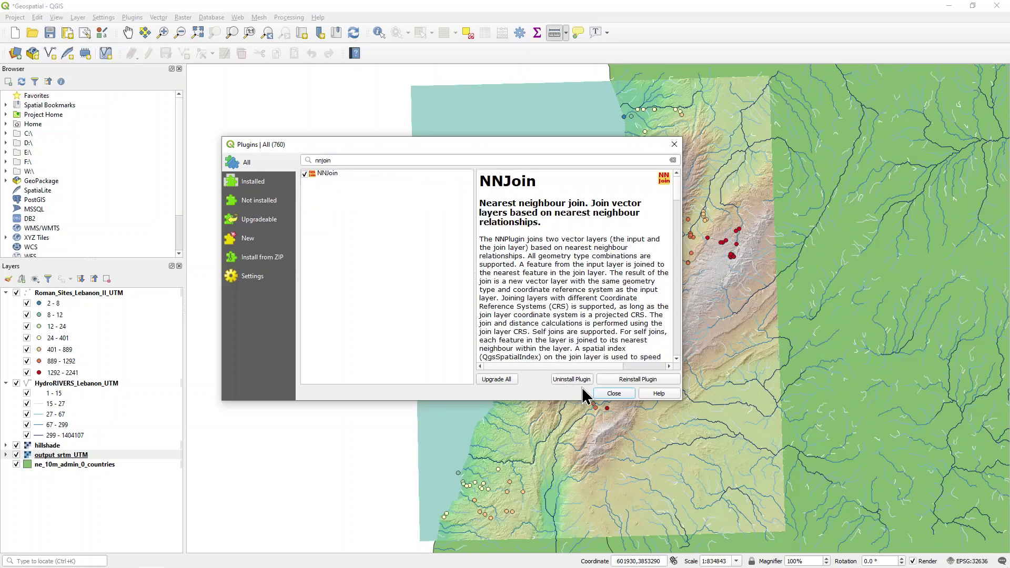
{"action": "left_click", "coordinate": [613, 394]}
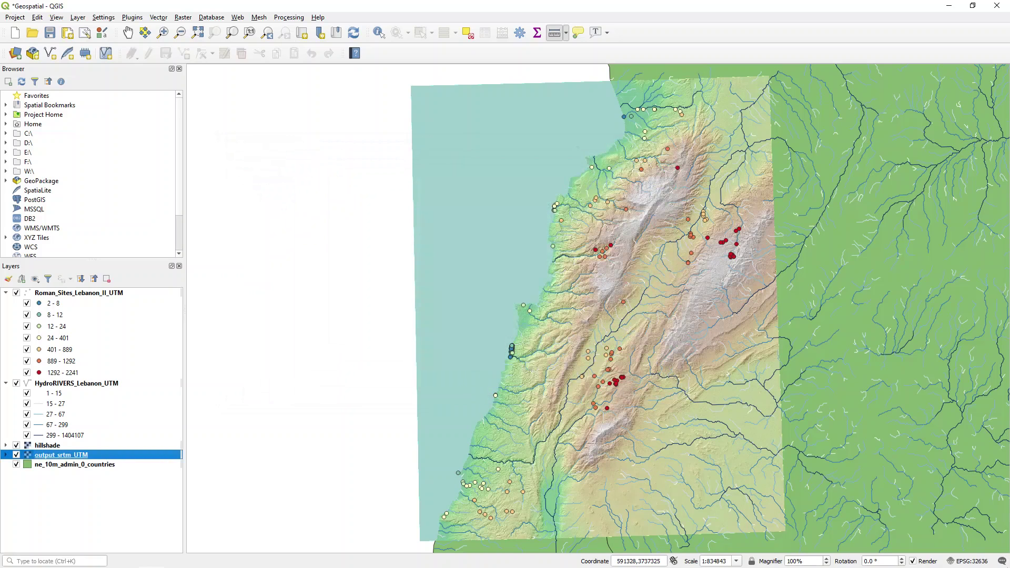
Run NNJoin with Roman_Sites_Lebanon_II_UTM as input, HydroRIVERS_Lebanon_UTM as join layer and Roman_Sites_Lebanon_UTM_III as output layer name.
{"action": "left_click", "coordinate": [159, 17]}
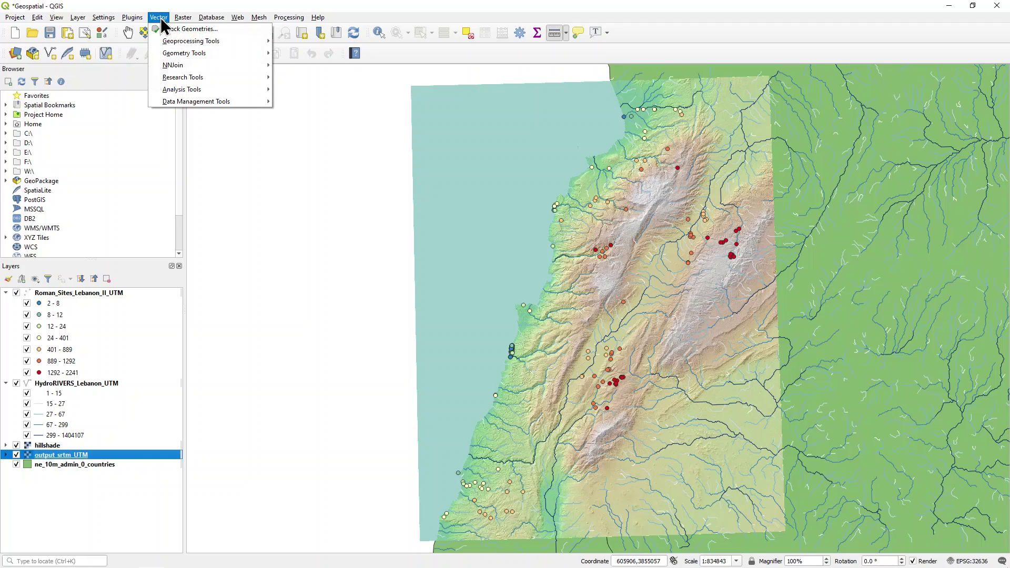
{"action": "mouse_move", "coordinate": [176, 65]}
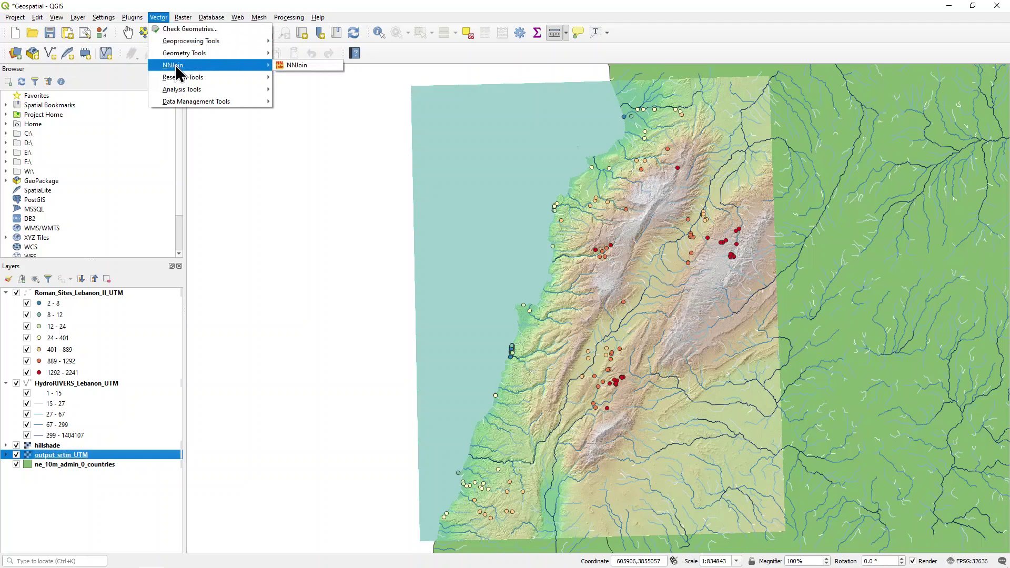
{"action": "left_click", "coordinate": [320, 64]}
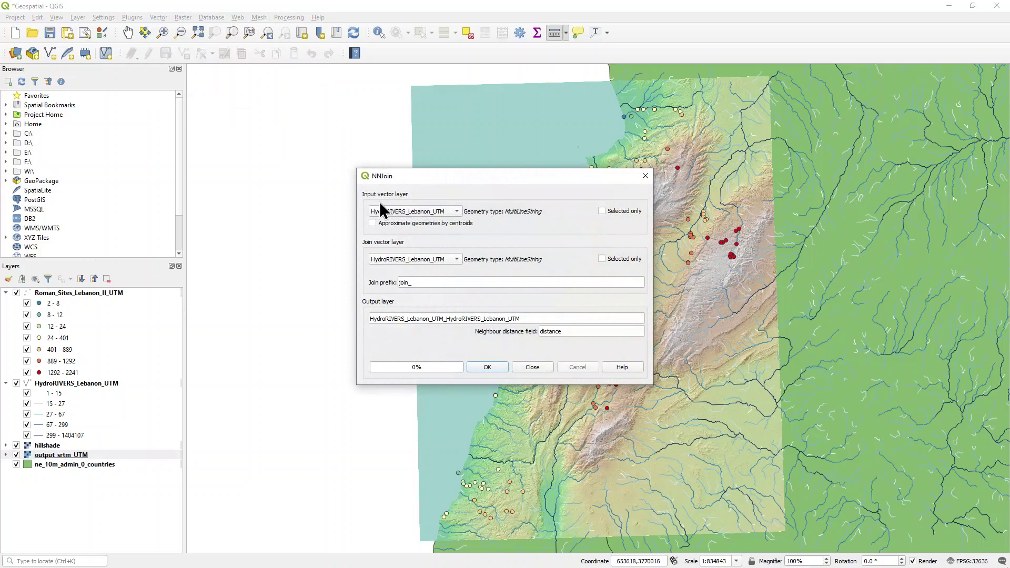
{"action": "left_click", "coordinate": [457, 211]}
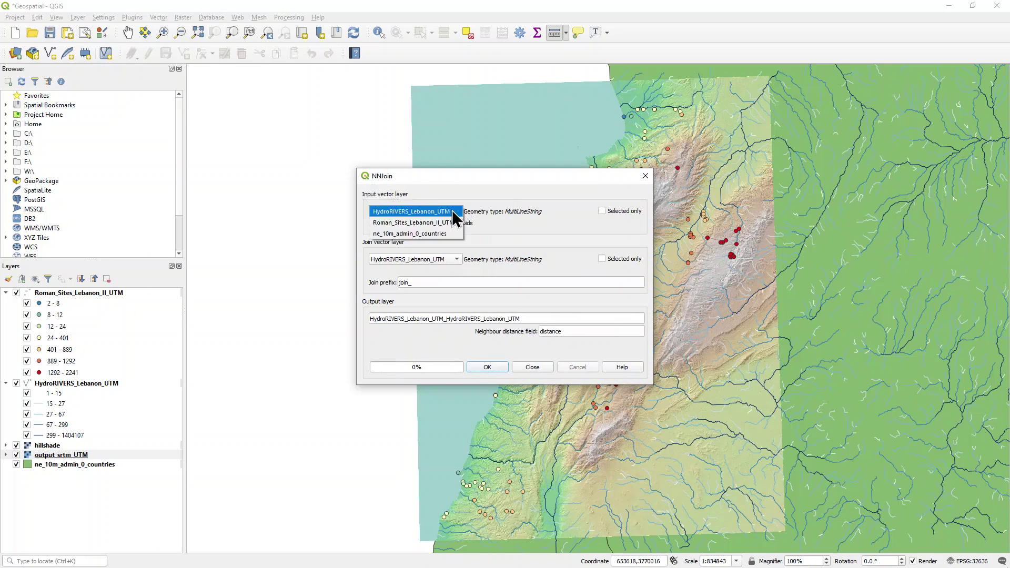
{"action": "left_click", "coordinate": [426, 225]}
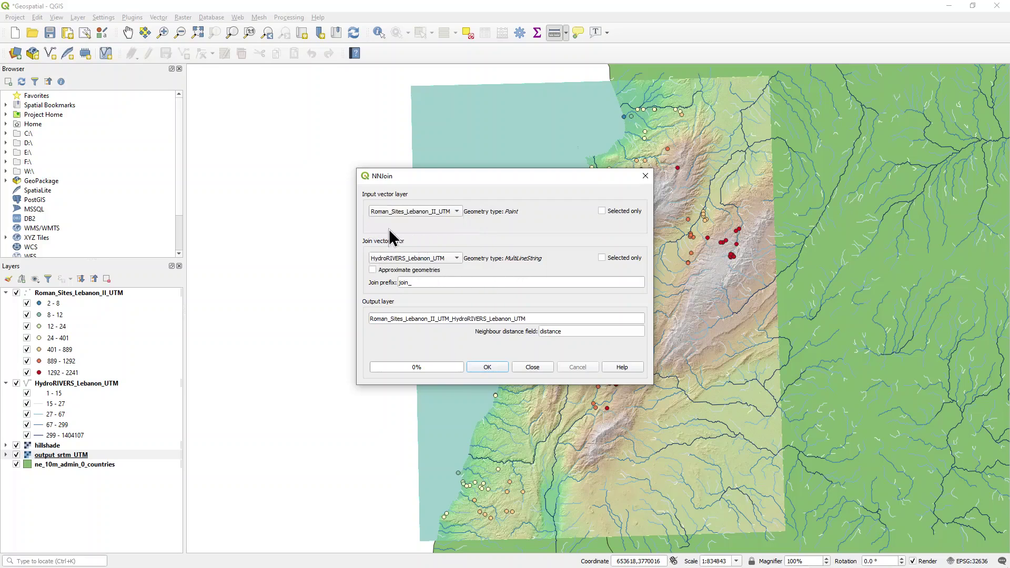
{"action": "left_click", "coordinate": [430, 258]}
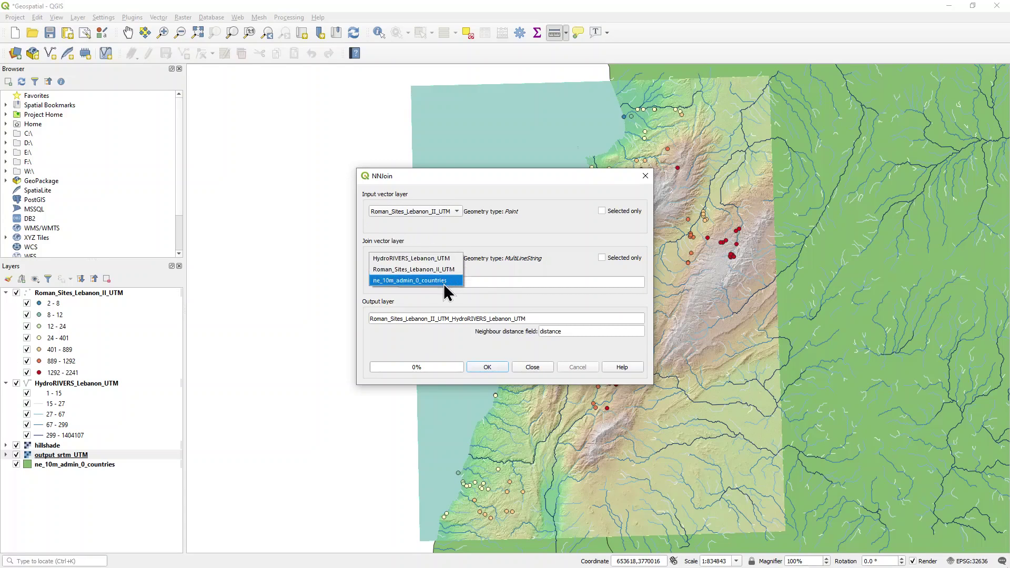
{"action": "left_click", "coordinate": [424, 257]}
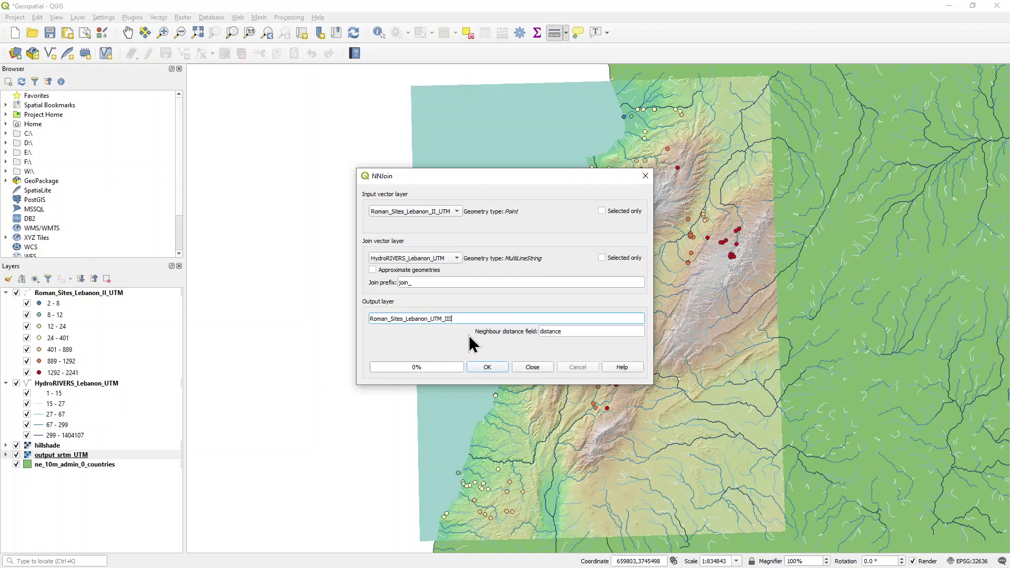
{"action": "left_click", "coordinate": [483, 367]}
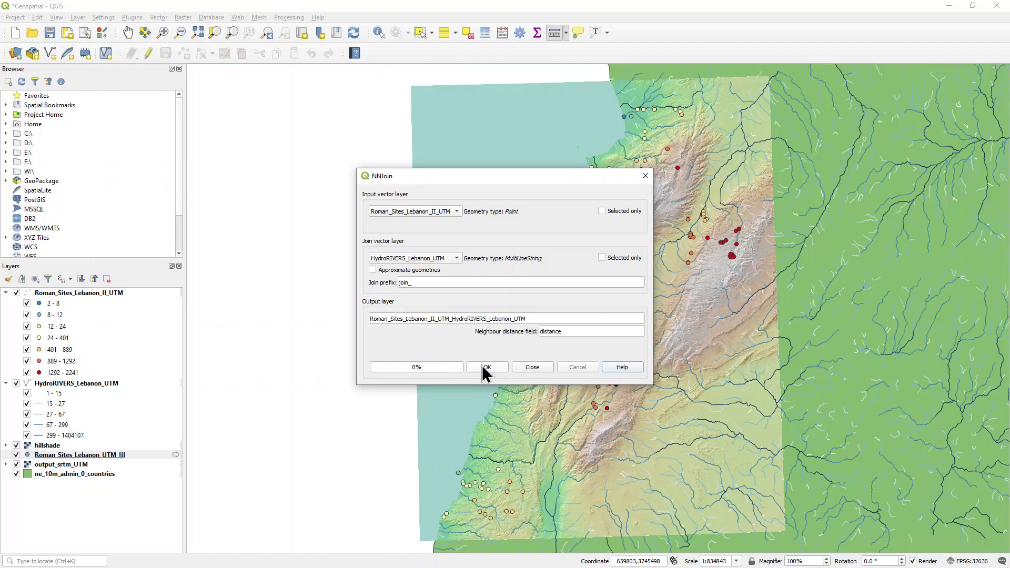
{"action": "left_click", "coordinate": [529, 370]}
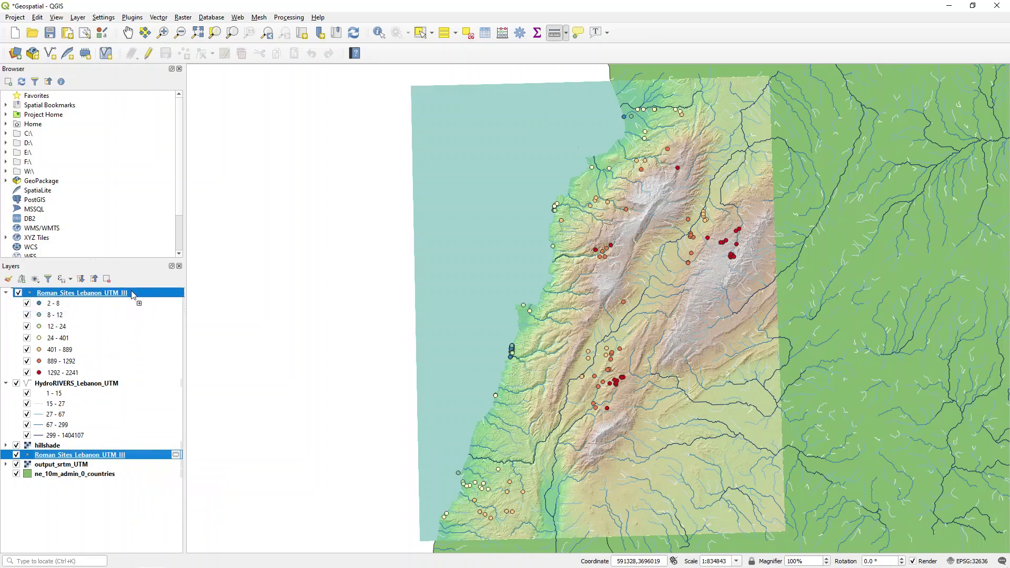
Move Roman_Sites_Lebanon_UTM_III to the top of the layer order and examine the distance field in its attribute table.
{"action": "left_click_drag", "start_coordinate": [79, 455], "coordinate": [135, 293]}
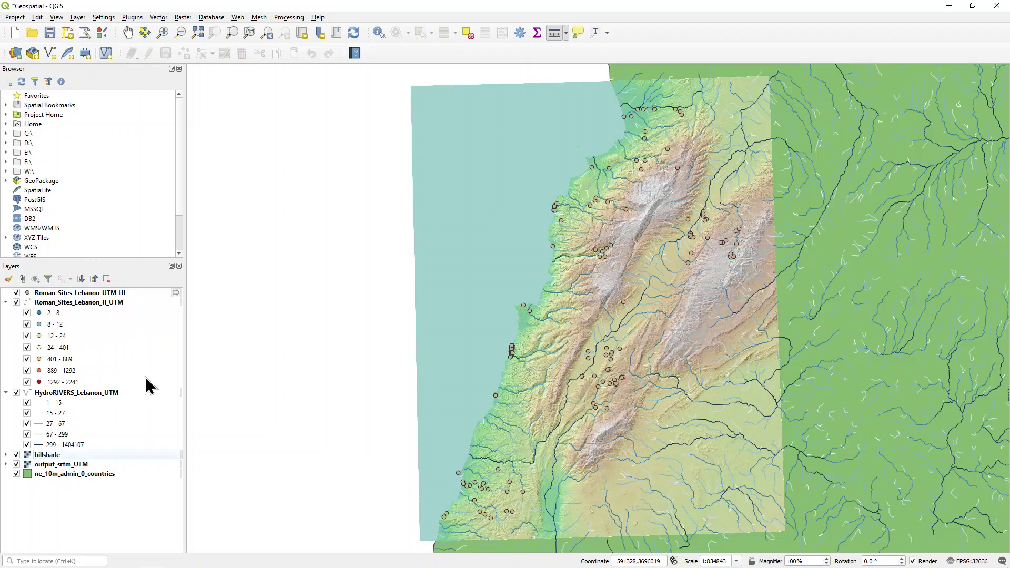
{"action": "left_click", "coordinate": [100, 292]}
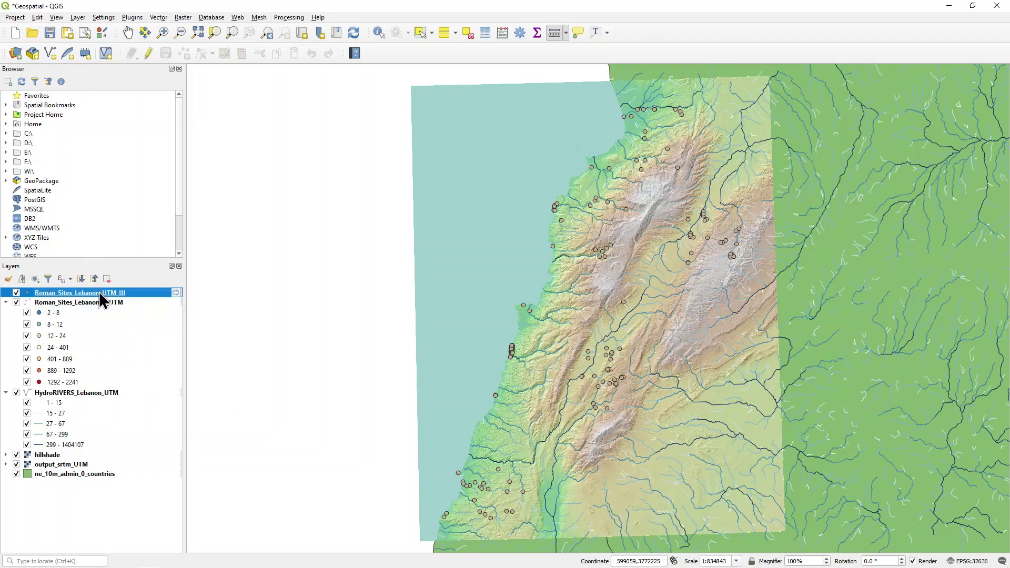
{"action": "right_click", "coordinate": [99, 291]}
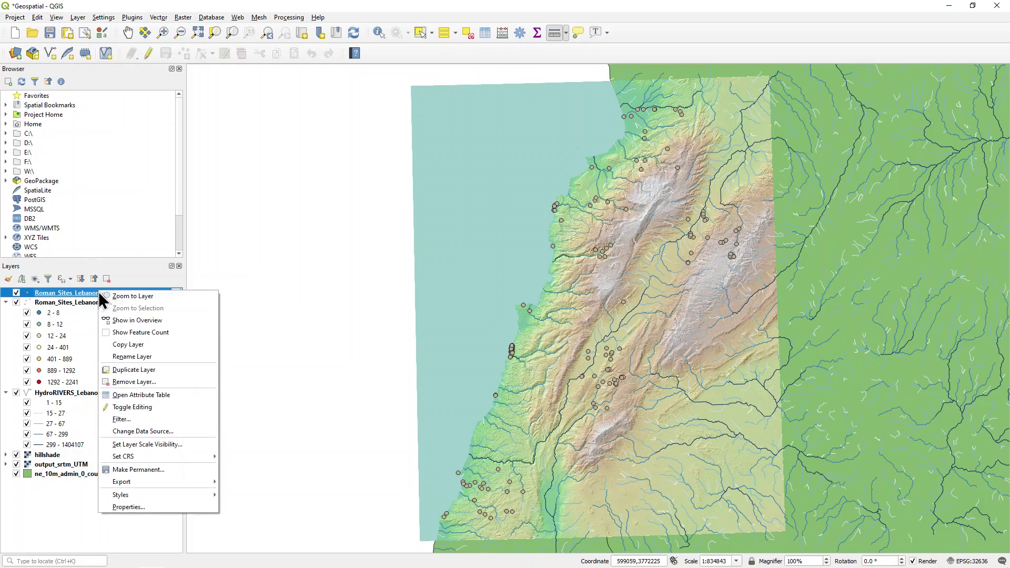
{"action": "left_click", "coordinate": [149, 395]}
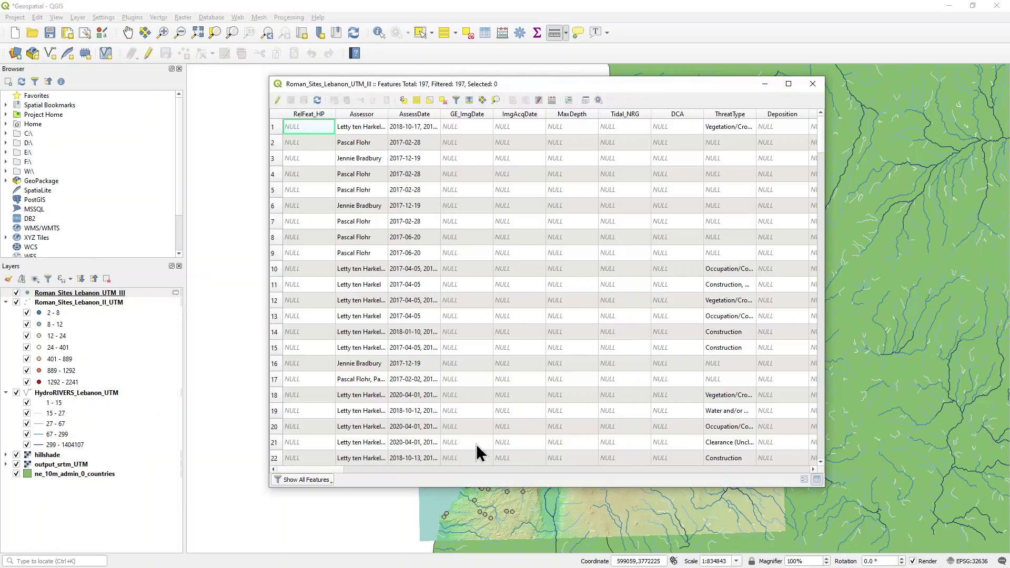
{"action": "left_click_drag", "start_coordinate": [304, 470], "coordinate": [800, 465]}
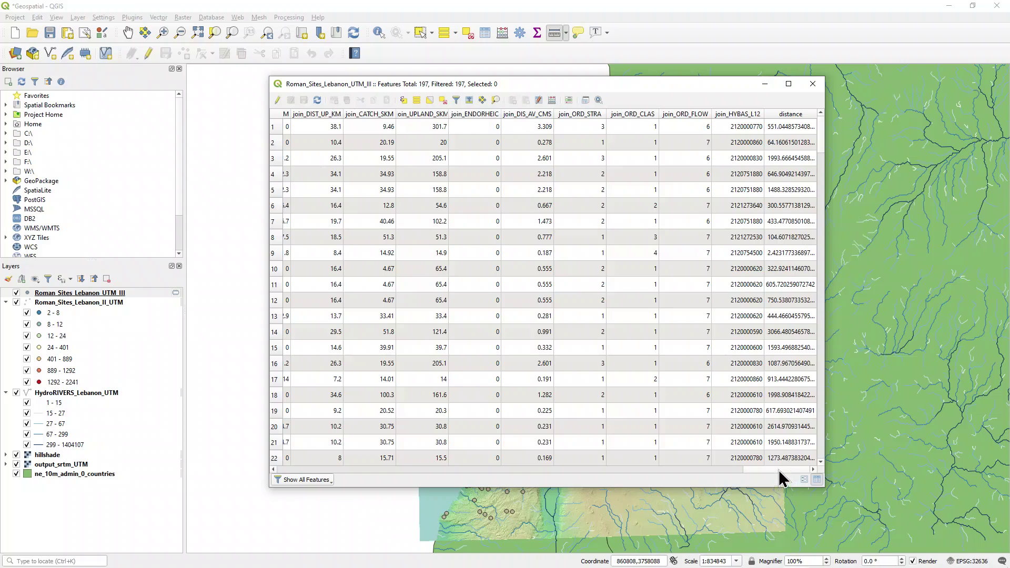
Review the distance values through the last rows of the Roman_Sites_Lebanon_UTM_III attribute table and close the table.
{"action": "mouse_move", "coordinate": [779, 470]}
{"action": "left_mouse_down"}
{"action": "mouse_move", "coordinate": [752, 471]}
{"action": "mouse_move", "coordinate": [793, 465]}
{"action": "left_mouse_up"}
{"action": "left_click_drag", "start_coordinate": [821, 134], "coordinate": [817, 445]}
{"action": "left_click", "coordinate": [812, 84]}
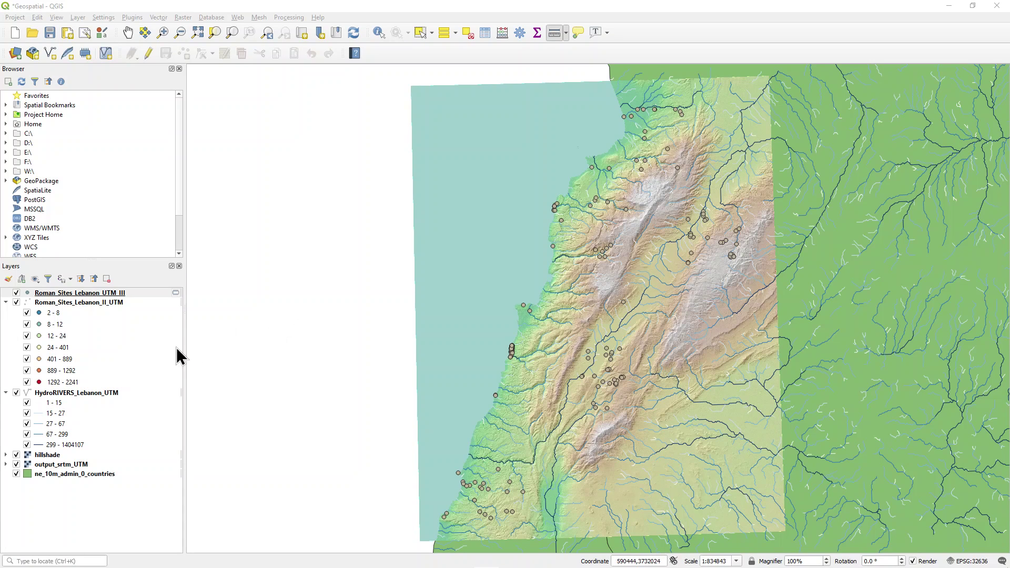
Start making the temporary Roman_Sites_Lebanon_UTM_III layer permanent as an ESRI Shapefile, choosing the Geospatial folder as its location.
{"action": "left_click", "coordinate": [130, 293]}
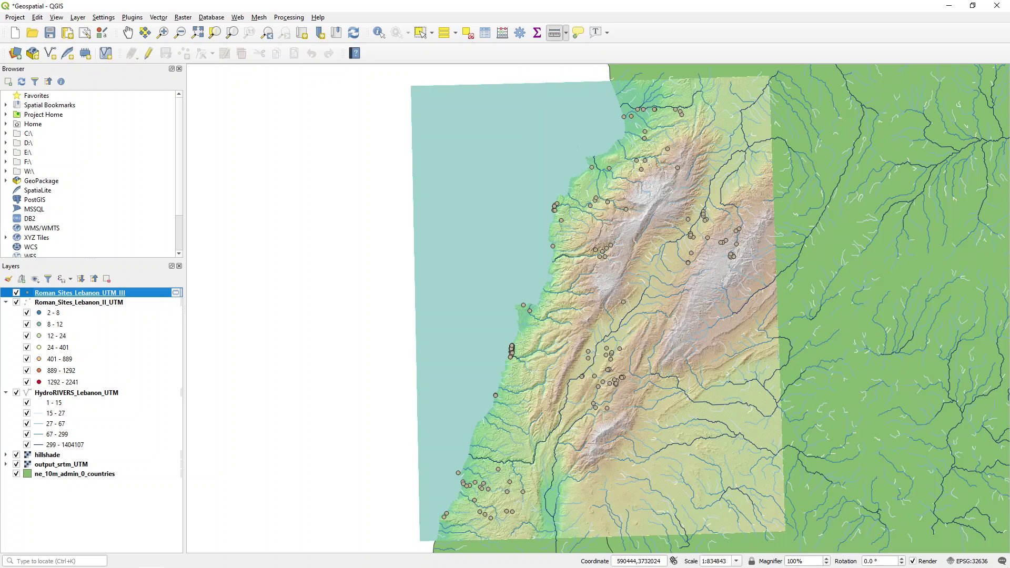
{"action": "right_click", "coordinate": [138, 298]}
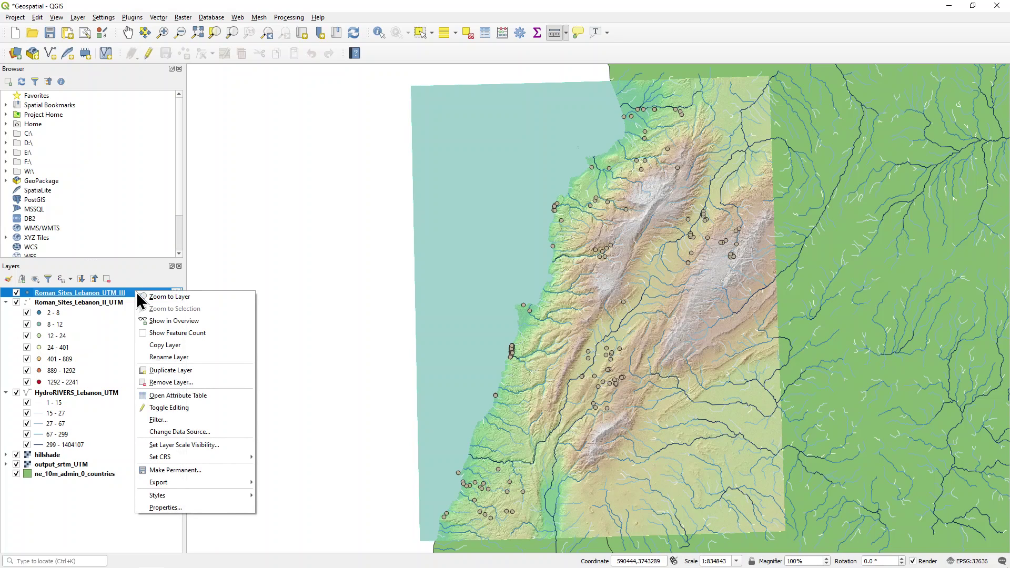
{"action": "left_click", "coordinate": [204, 471]}
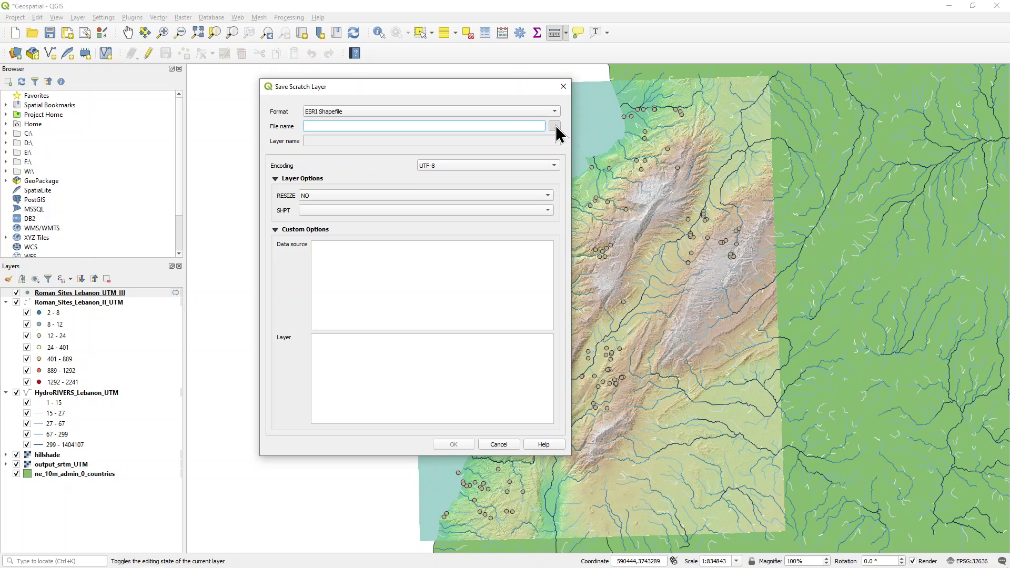
{"action": "left_click", "coordinate": [554, 125]}
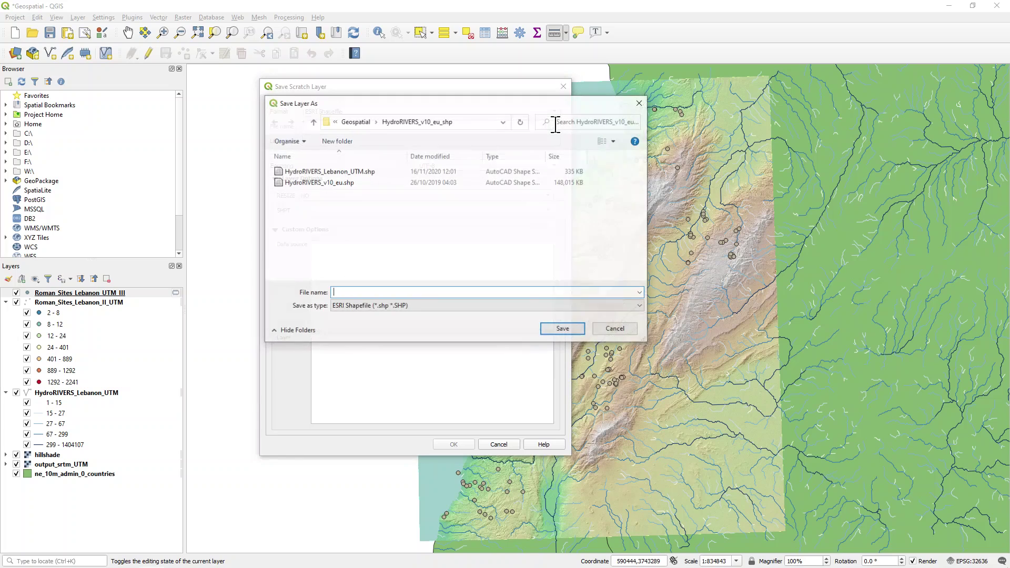
{"action": "left_click", "coordinate": [362, 122]}
{"action": "scroll", "coordinate": [563, 237], "scroll_direction": "down", "scroll_amount": 1}
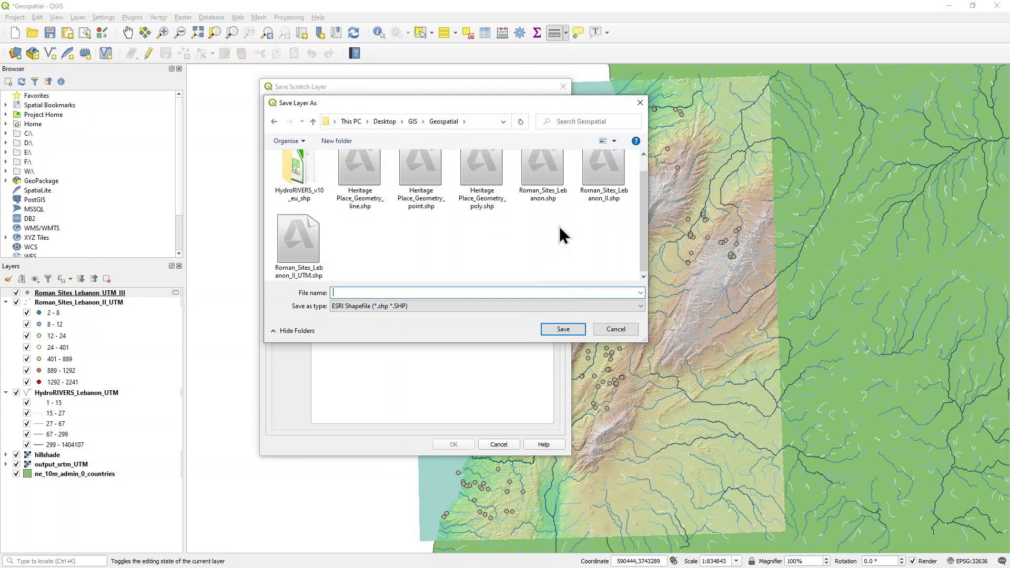
Name the shapefile Roman_Sites_Lebanon_UTM_III.shp and save the scratch layer to it.
{"action": "left_click", "coordinate": [305, 248]}
{"action": "left_click", "coordinate": [401, 292]}
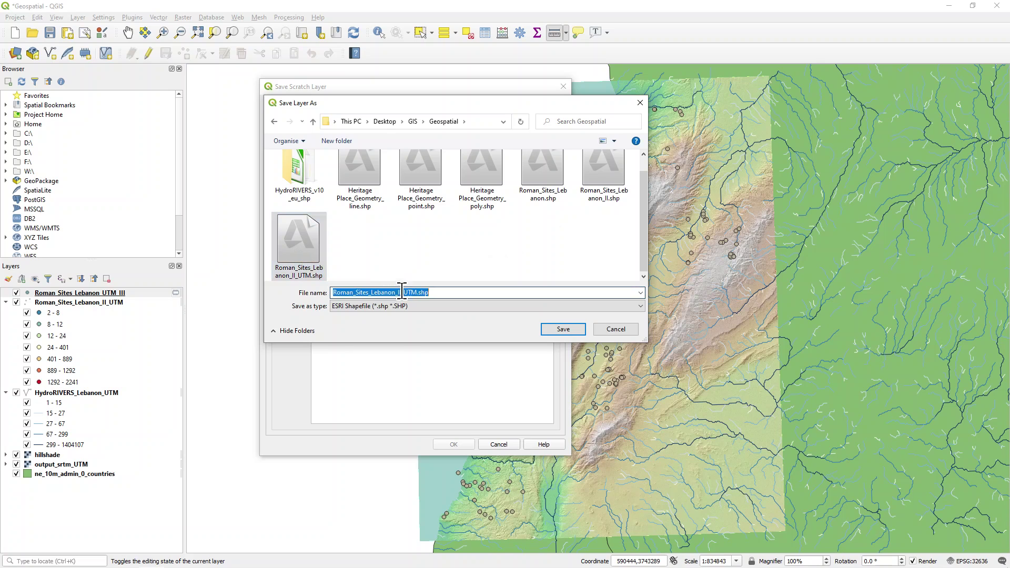
{"action": "left_click_drag", "start_coordinate": [399, 291], "coordinate": [417, 292]}
{"action": "key", "text": "BackSpace"}
{"action": "key", "text": "BackSpace"}
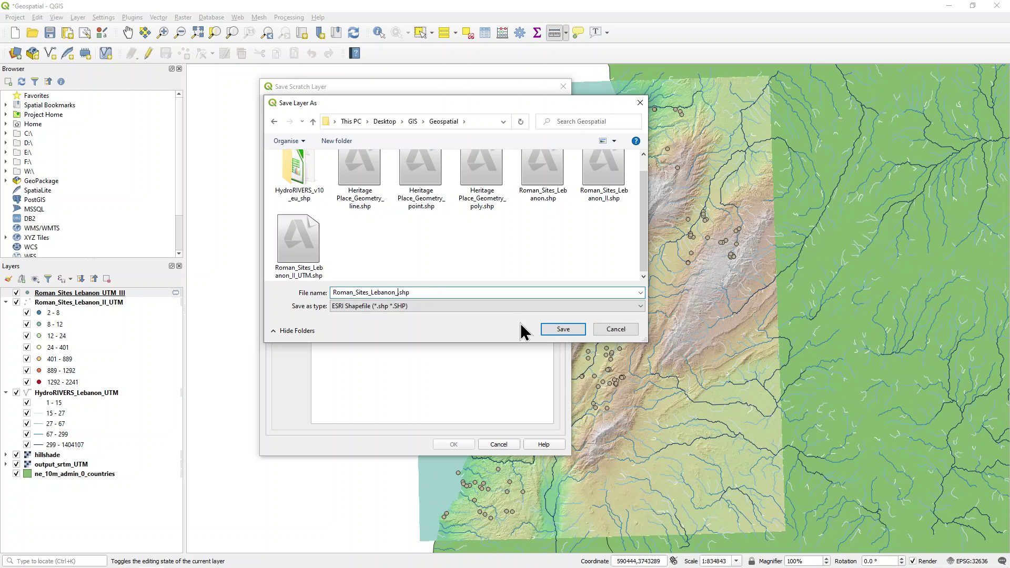
{"action": "type", "text": "UTM_III"}
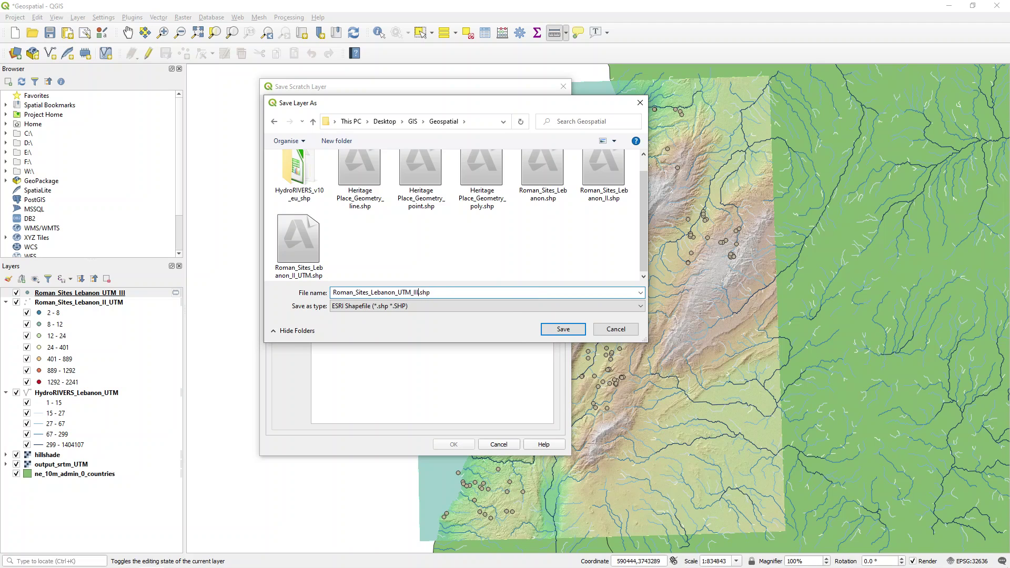
{"action": "left_click", "coordinate": [563, 329]}
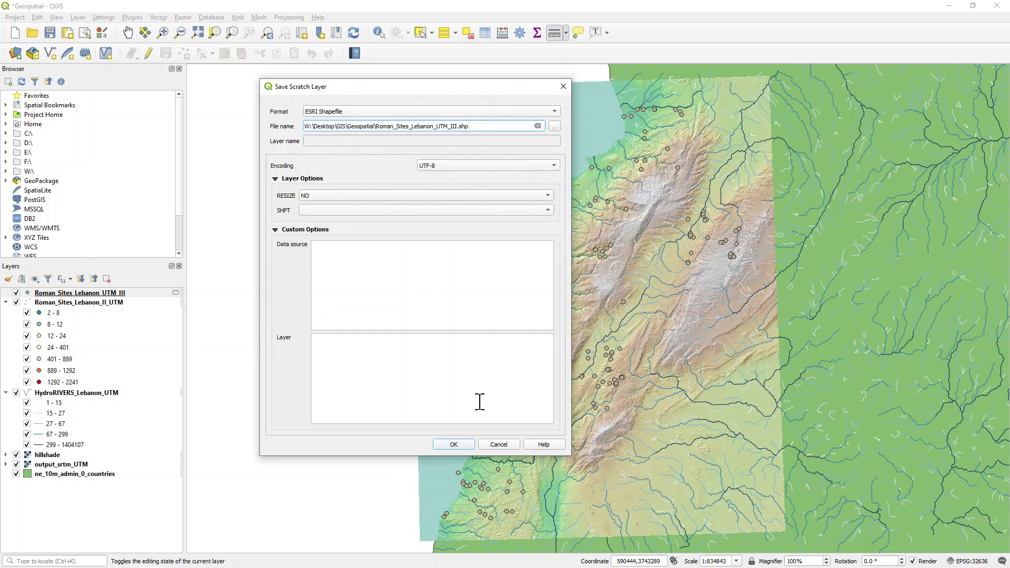
{"action": "left_click", "coordinate": [453, 445]}
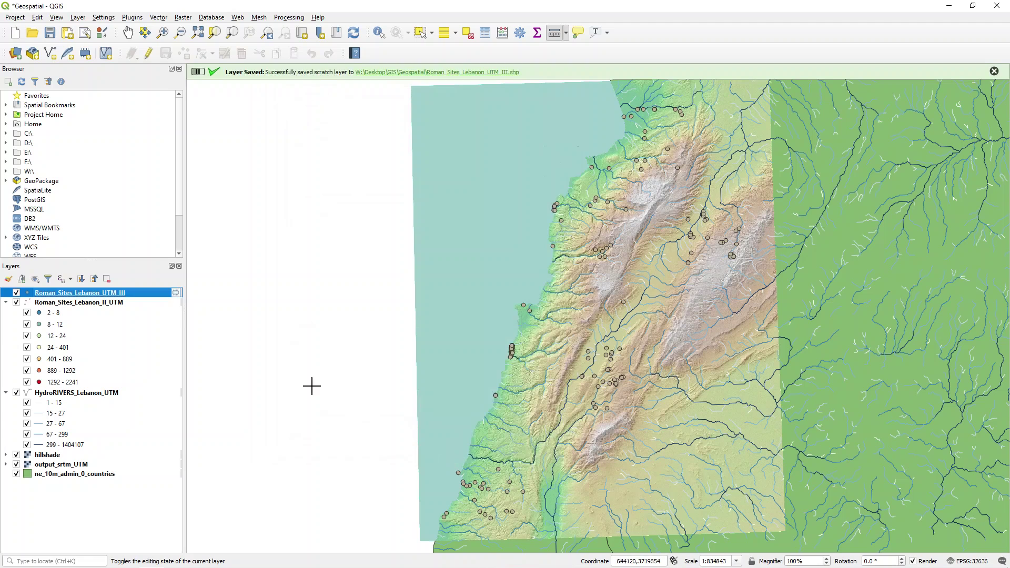
Set the symbology of Roman_Sites_Lebanon_UTM_III to Graduated, based on the distance field.
{"action": "left_click", "coordinate": [141, 303]}
{"action": "left_click", "coordinate": [152, 293]}
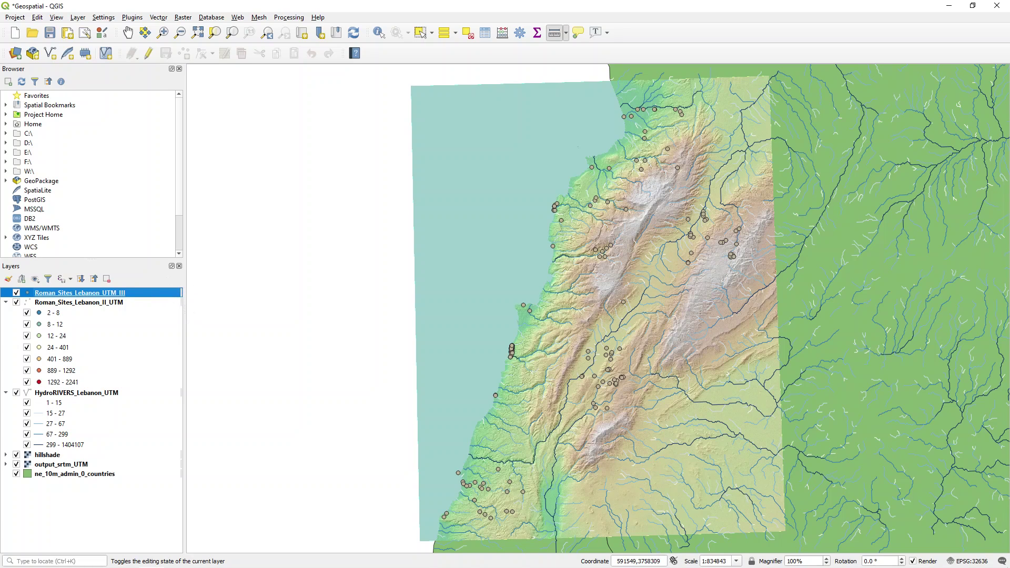
{"action": "right_click", "coordinate": [113, 296]}
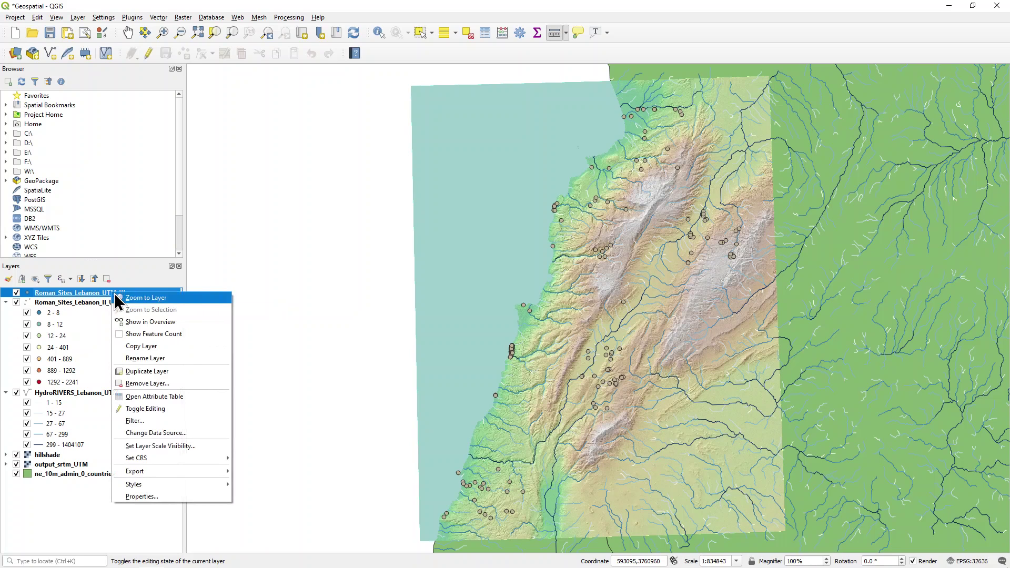
{"action": "left_click", "coordinate": [161, 497]}
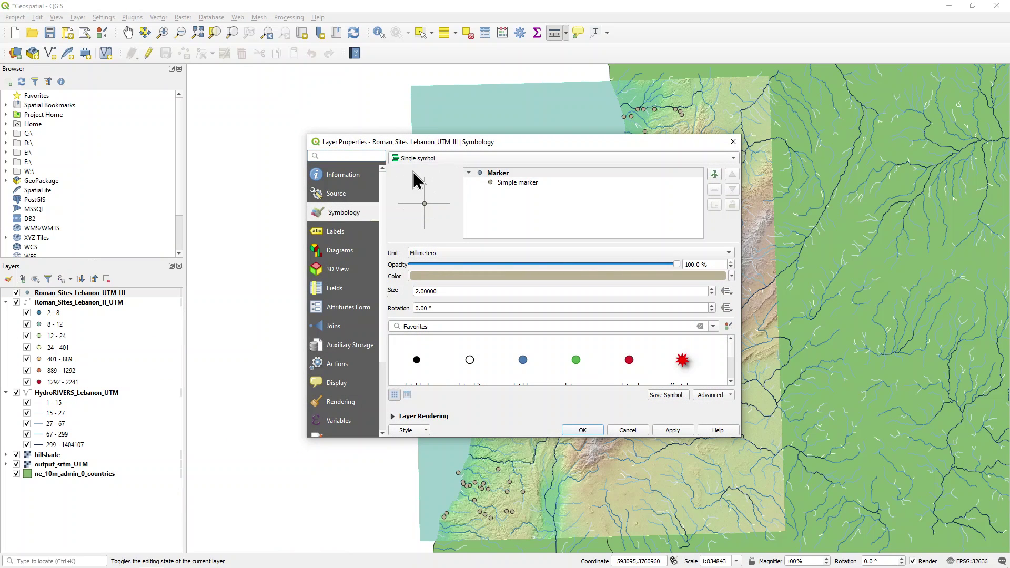
{"action": "left_click", "coordinate": [449, 158]}
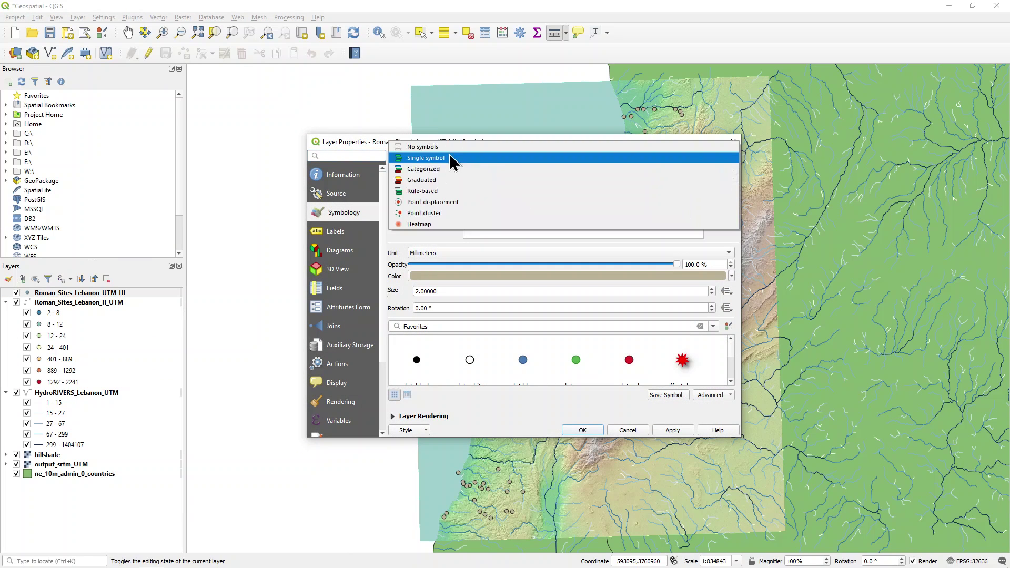
{"action": "left_click", "coordinate": [451, 180]}
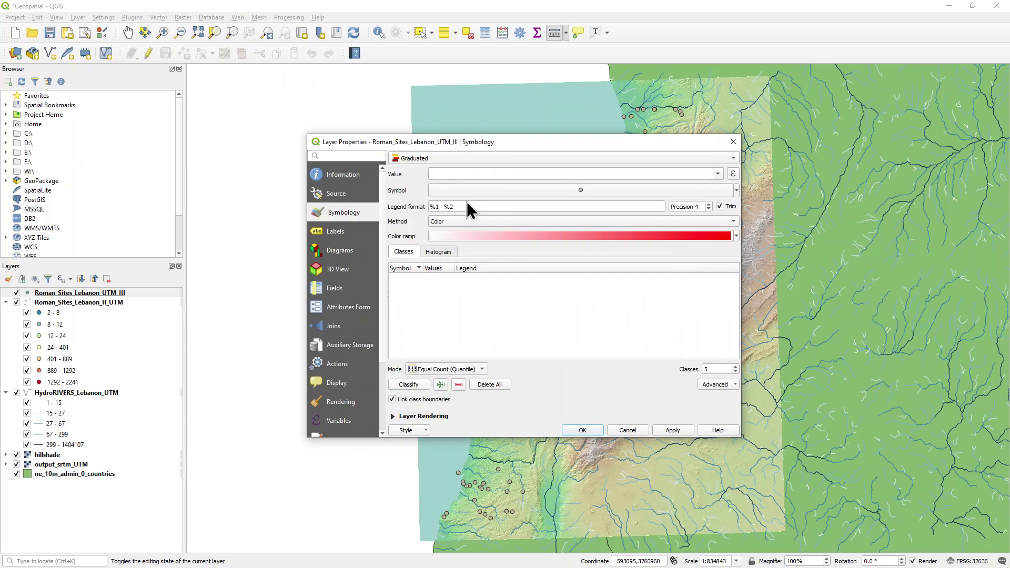
{"action": "left_click", "coordinate": [719, 175]}
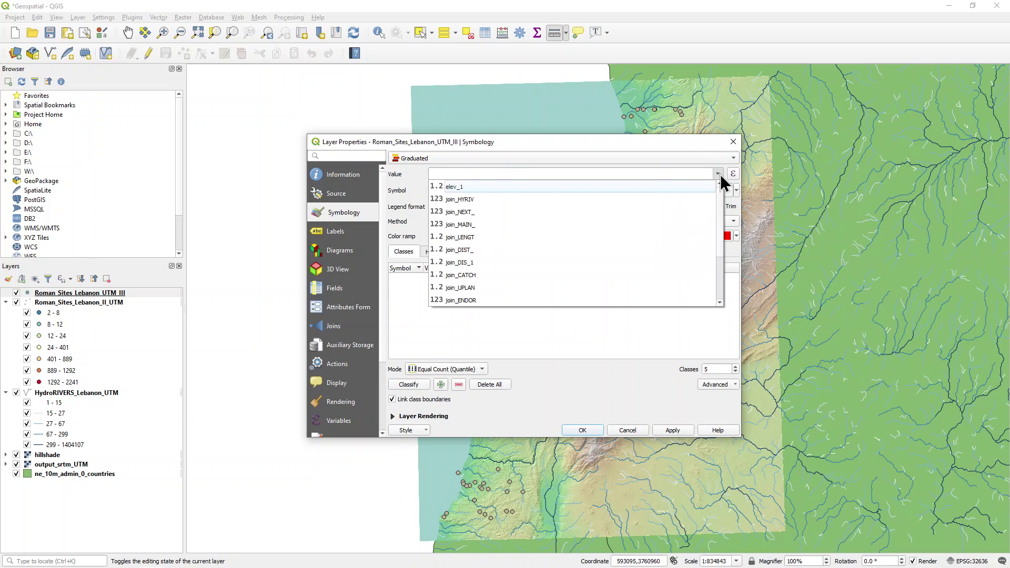
{"action": "scroll", "coordinate": [722, 221], "scroll_direction": "down", "scroll_amount": 2}
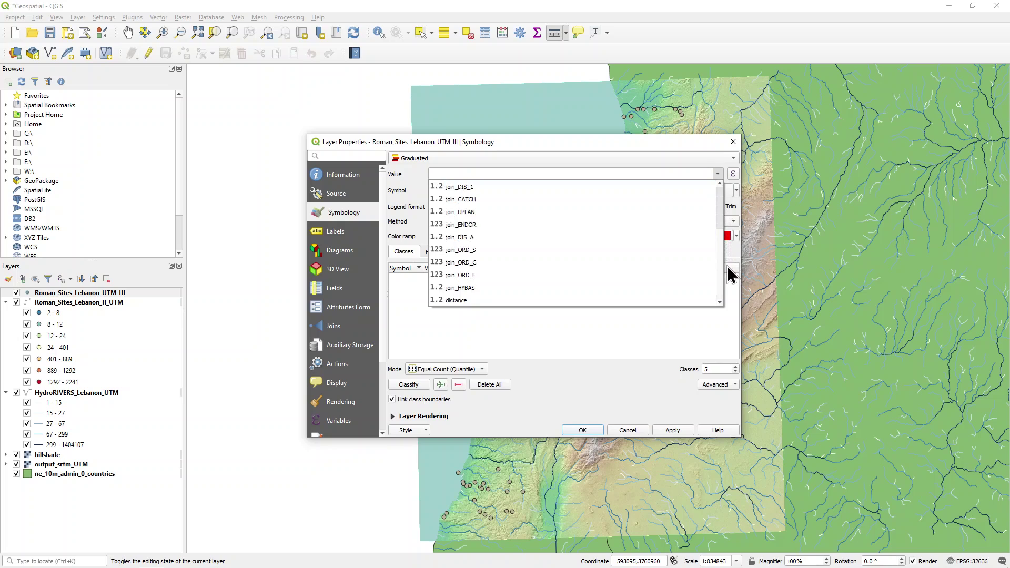
{"action": "left_click", "coordinate": [479, 301]}
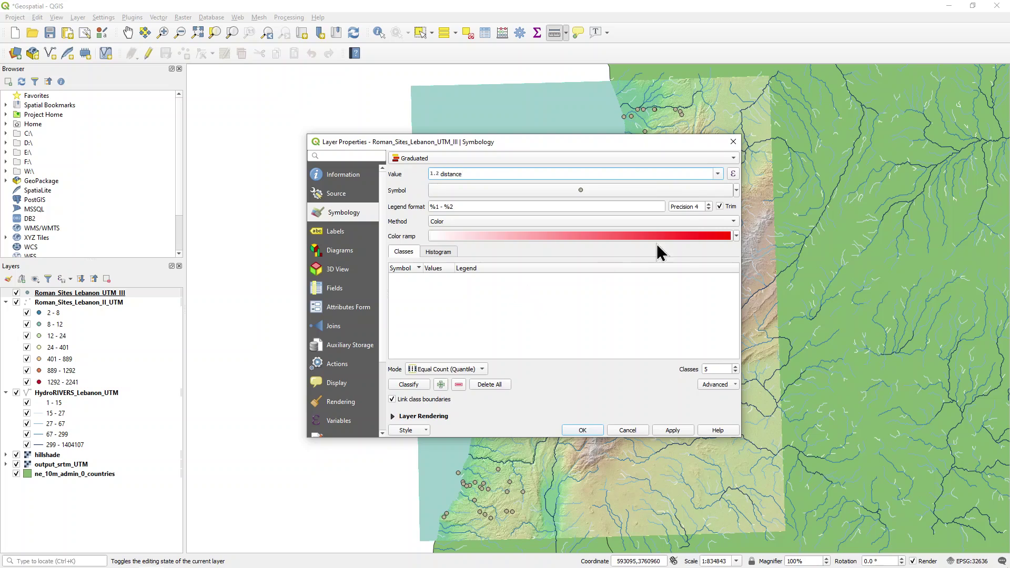
Choose the Blues color ramp and classify the distance values into 7 equal count classes.
{"action": "left_click", "coordinate": [737, 236]}
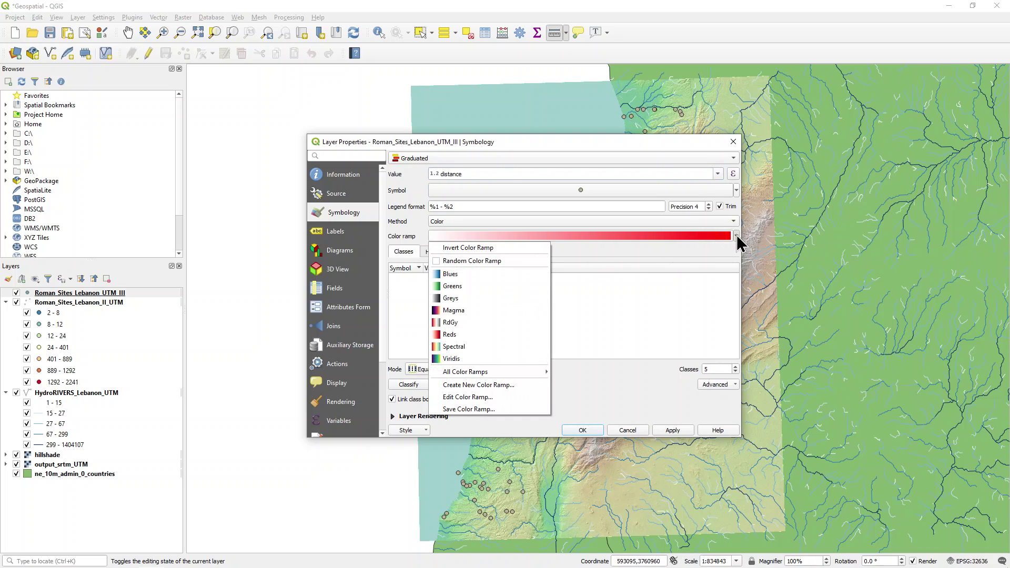
{"action": "left_click", "coordinate": [467, 276]}
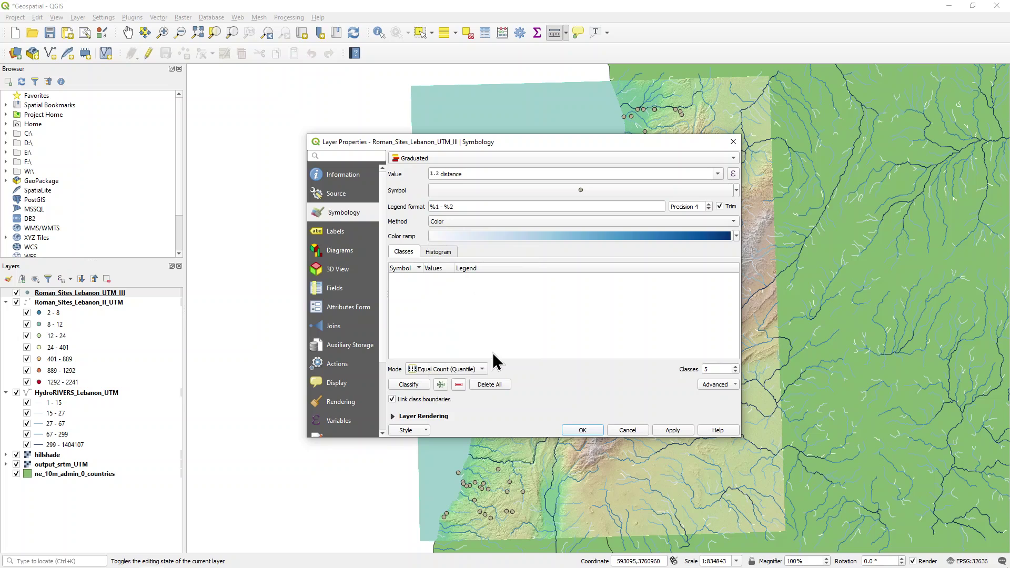
{"action": "left_click", "coordinate": [412, 386]}
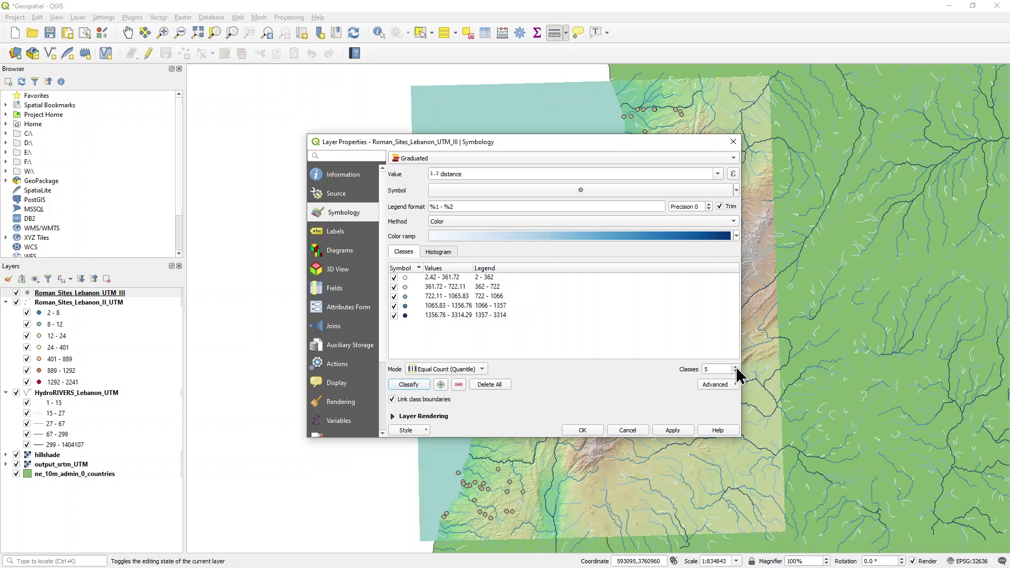
{"action": "left_click", "coordinate": [735, 366]}
{"action": "left_click", "coordinate": [735, 366]}
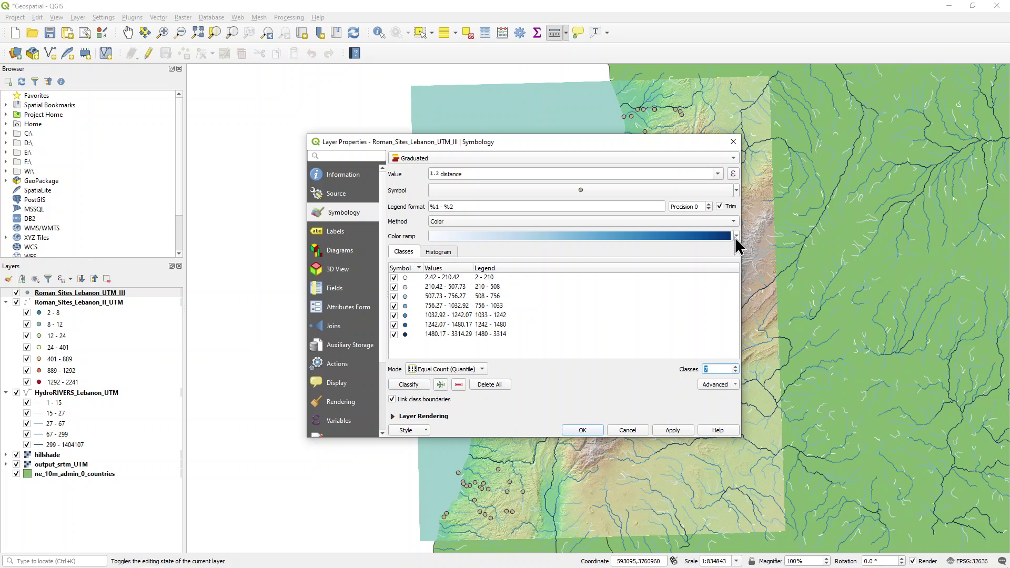
Invert the Blues color ramp so the shortest distances are darkest, and apply the symbology to the layer.
{"action": "left_click", "coordinate": [735, 236]}
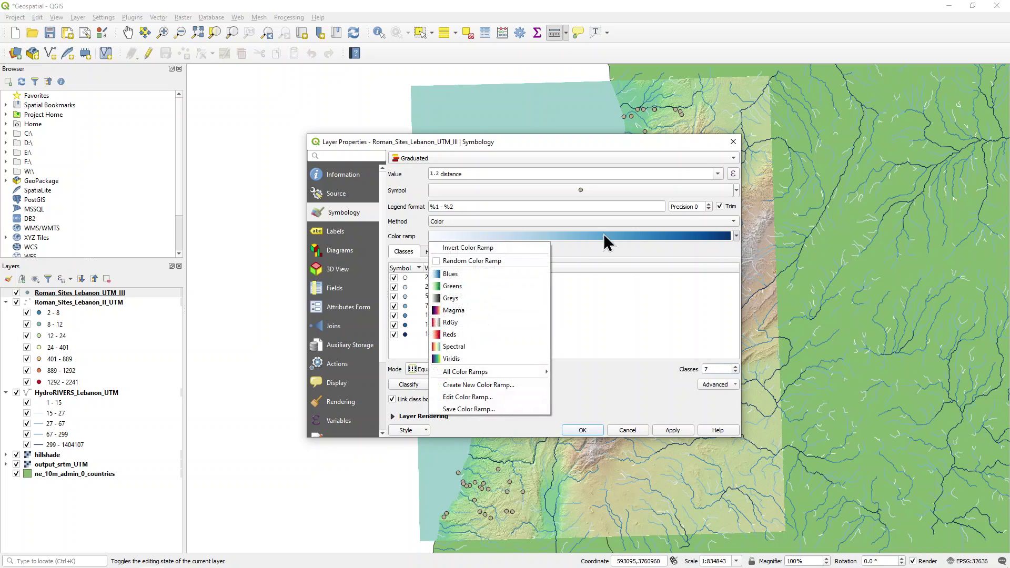
{"action": "left_click", "coordinate": [469, 245]}
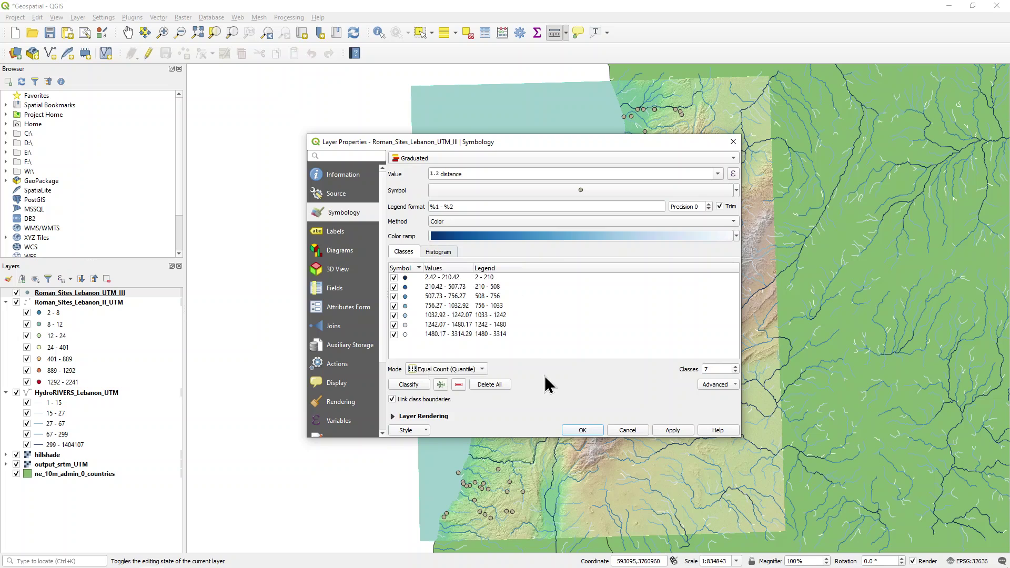
{"action": "left_click", "coordinate": [675, 432]}
{"action": "left_click", "coordinate": [583, 430]}
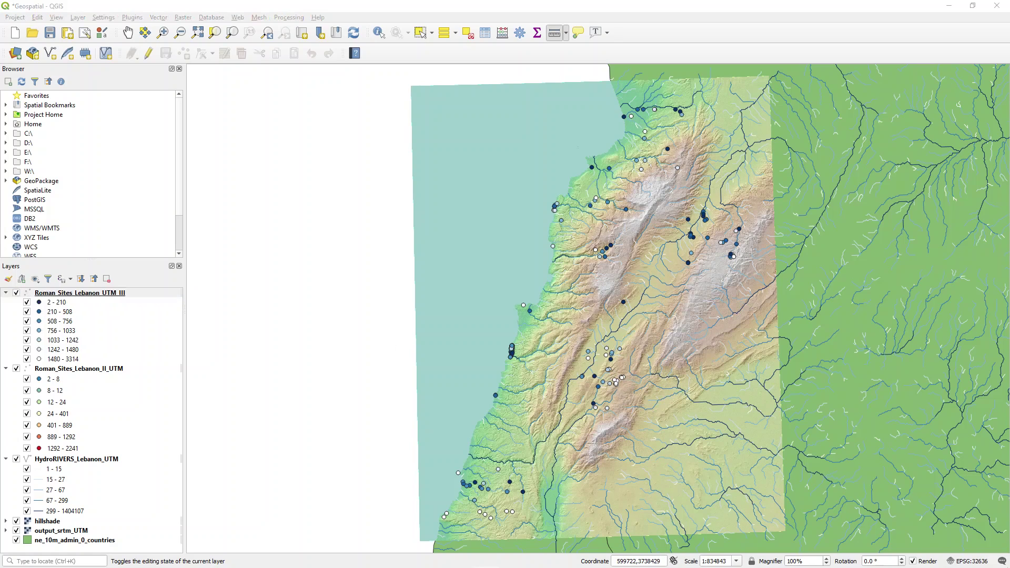
Remove the Roman_Sites_Lebanon_II_UTM layer from the project.
{"action": "left_click", "coordinate": [327, 367]}
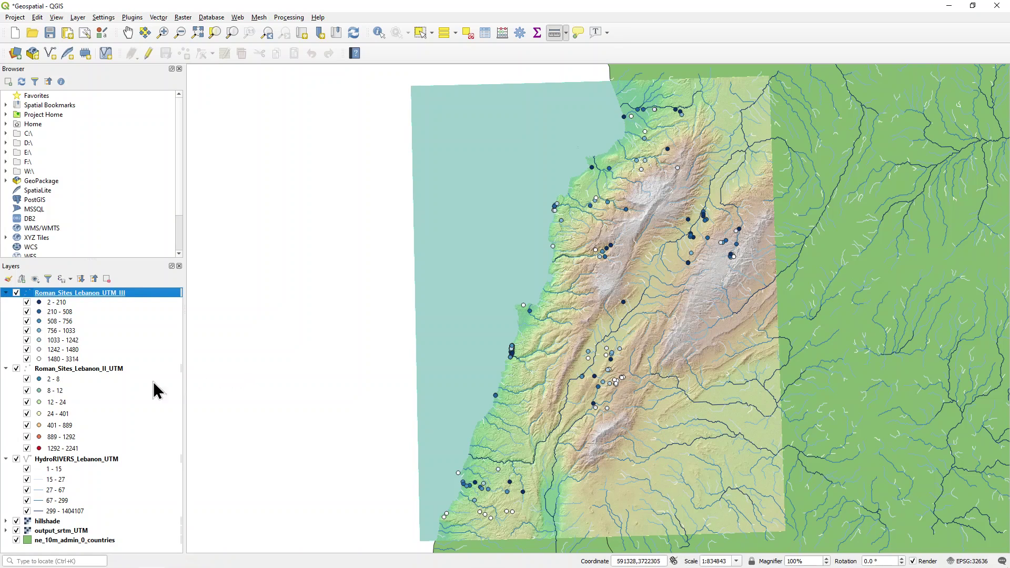
{"action": "left_click", "coordinate": [110, 370]}
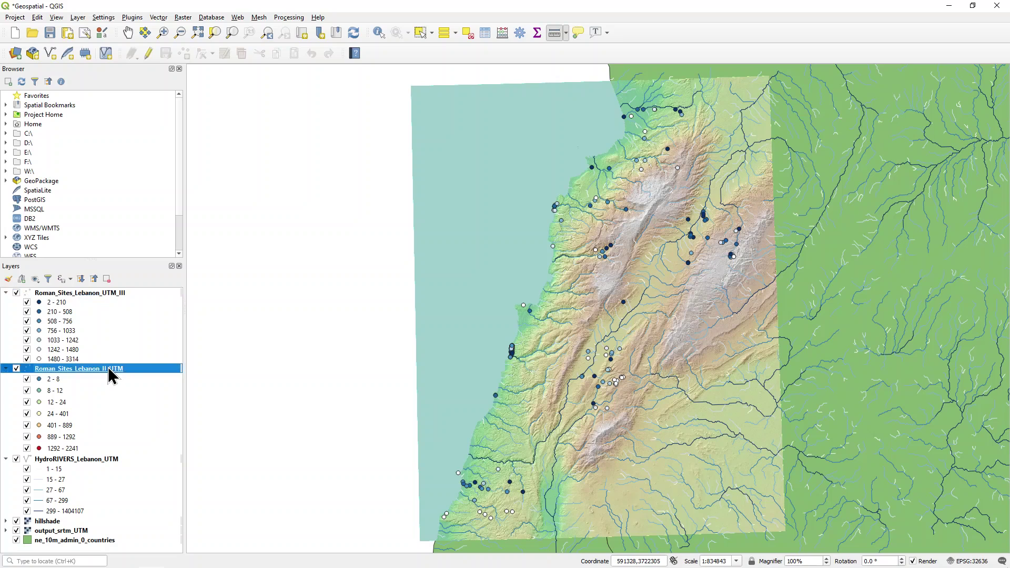
{"action": "right_click", "coordinate": [109, 372]}
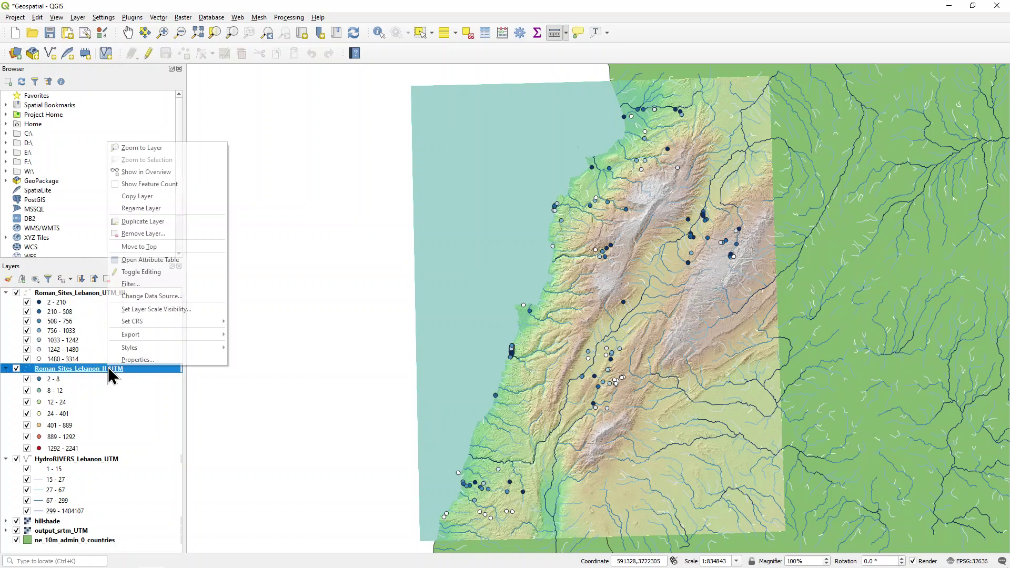
{"action": "left_click", "coordinate": [159, 234]}
{"action": "left_click", "coordinate": [487, 301]}
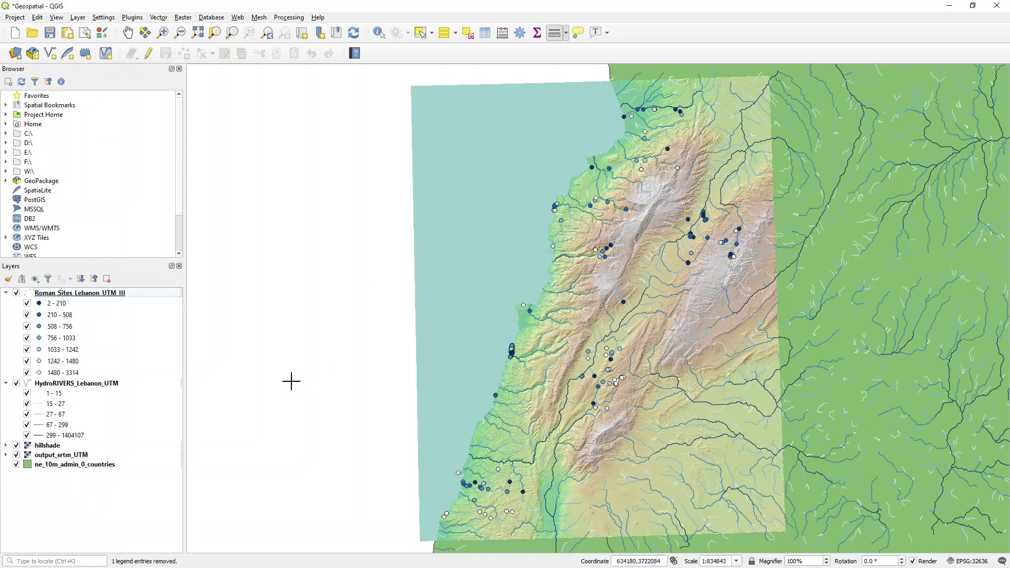